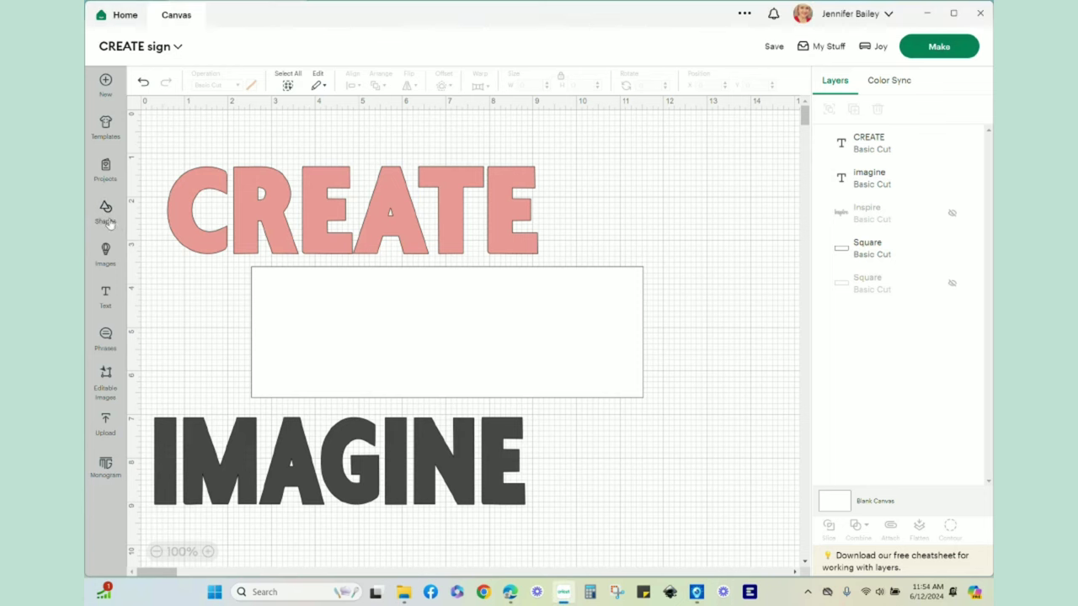
pyautogui.click(107, 212)
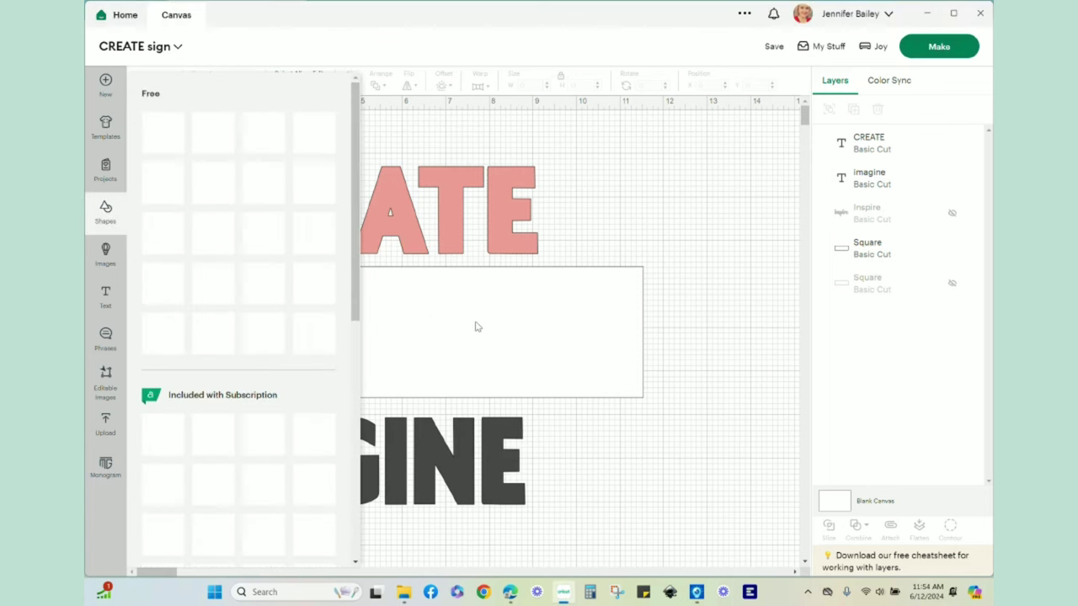
pyautogui.click(660, 235)
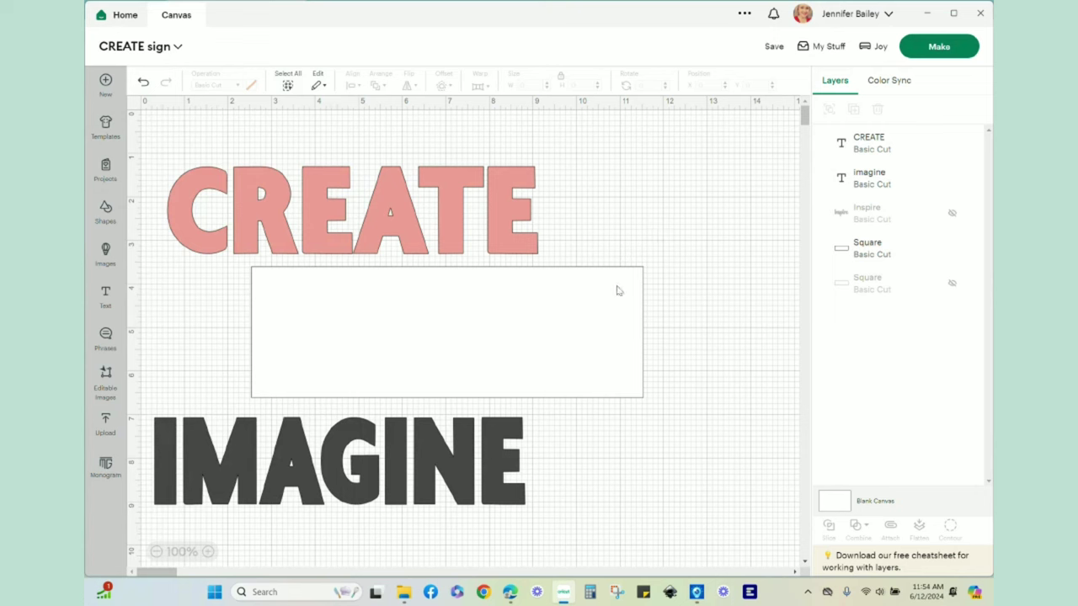
pyautogui.click(502, 321)
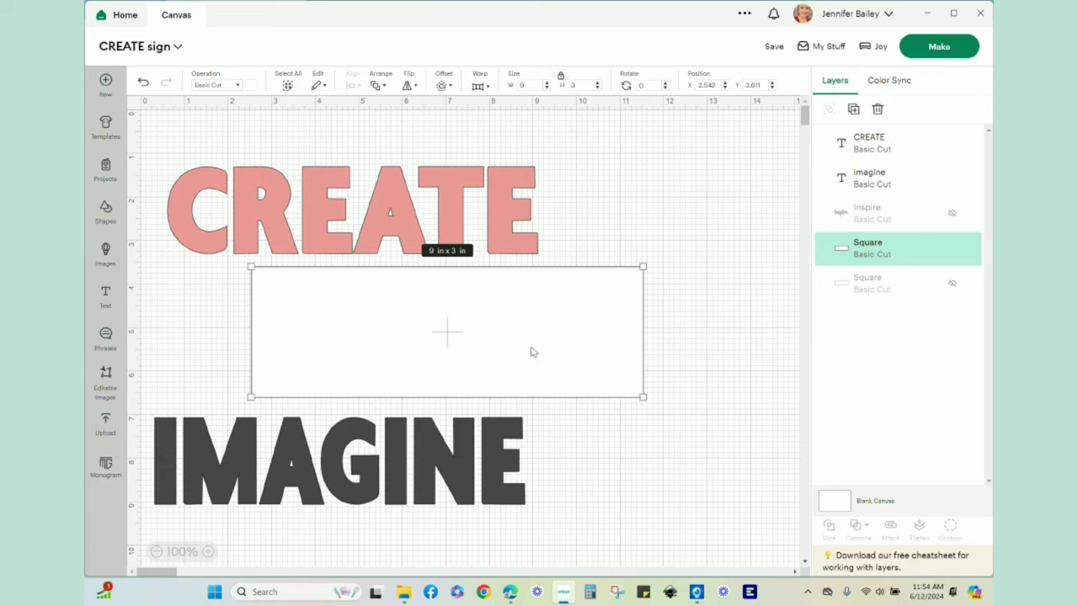
pyautogui.moveTo(952, 252)
pyautogui.click(952, 251)
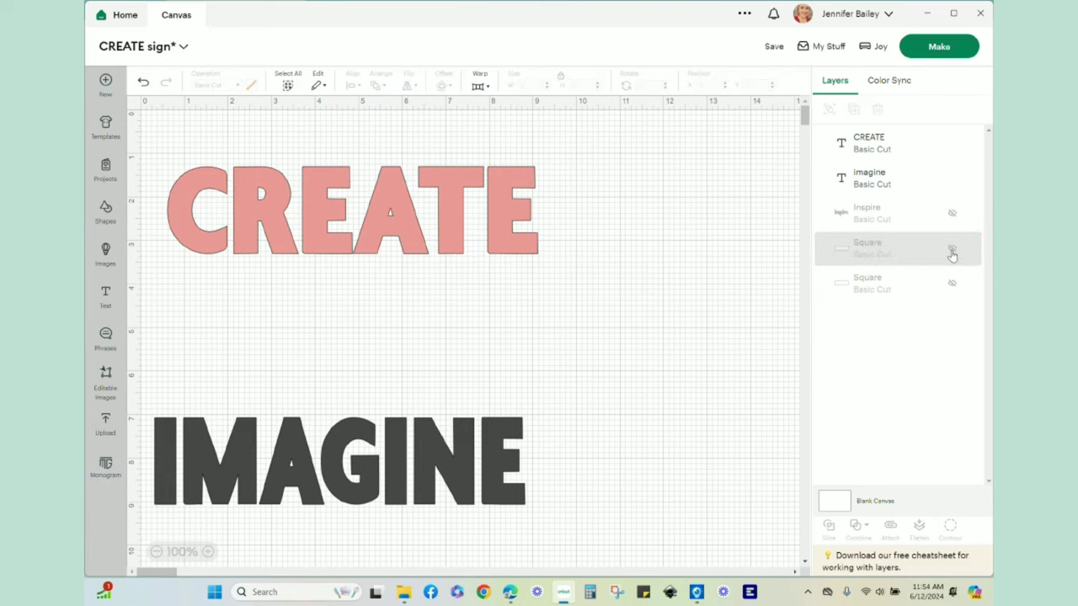
pyautogui.click(952, 251)
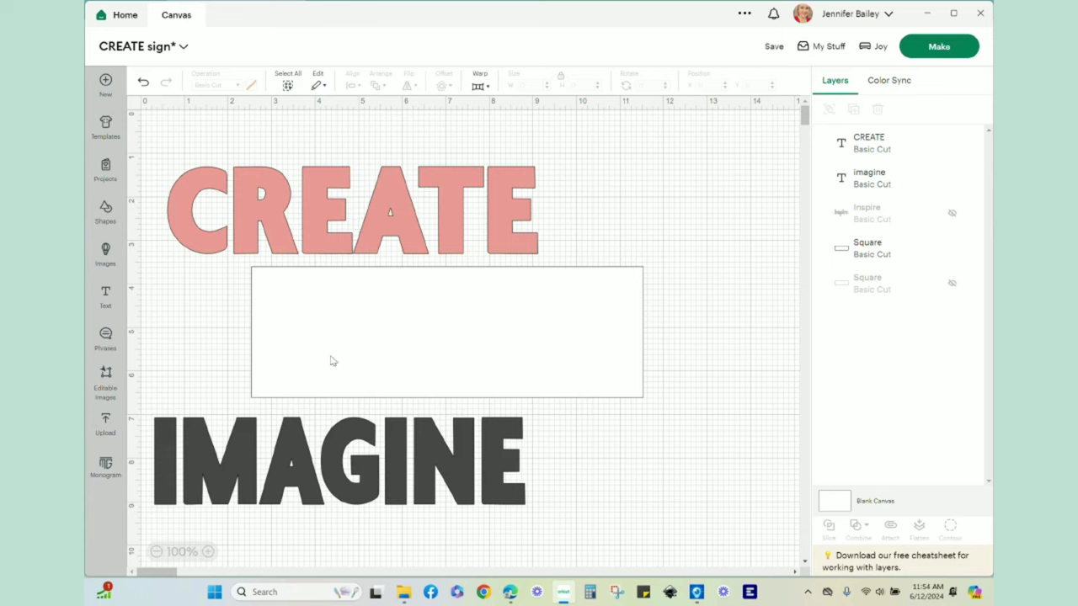
pyautogui.click(382, 217)
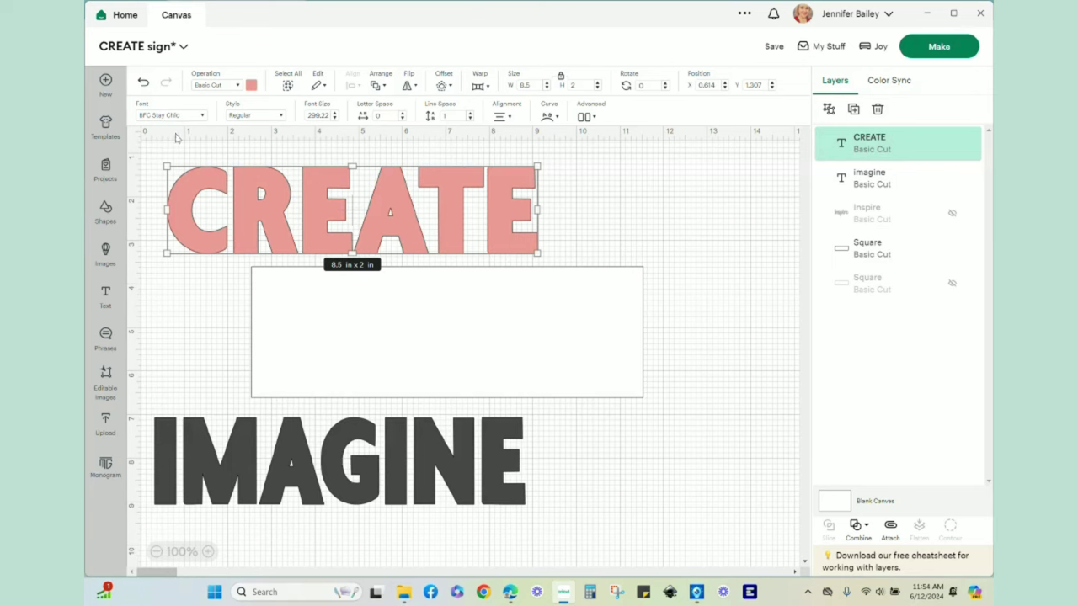
pyautogui.moveTo(379, 217); pyautogui.dragTo(456, 335)
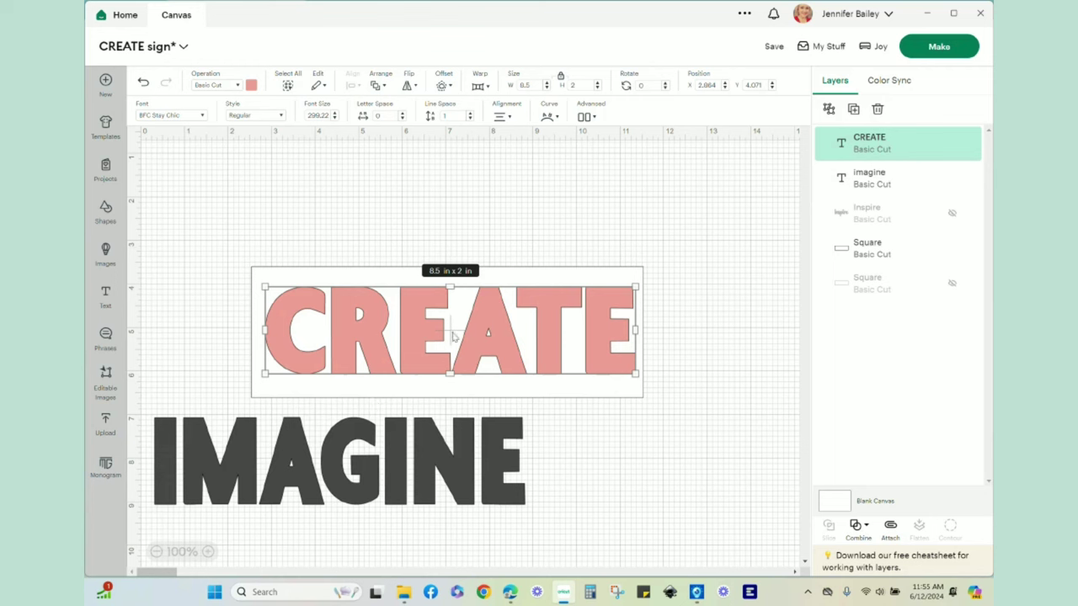
pyautogui.moveTo(453, 336); pyautogui.dragTo(367, 215)
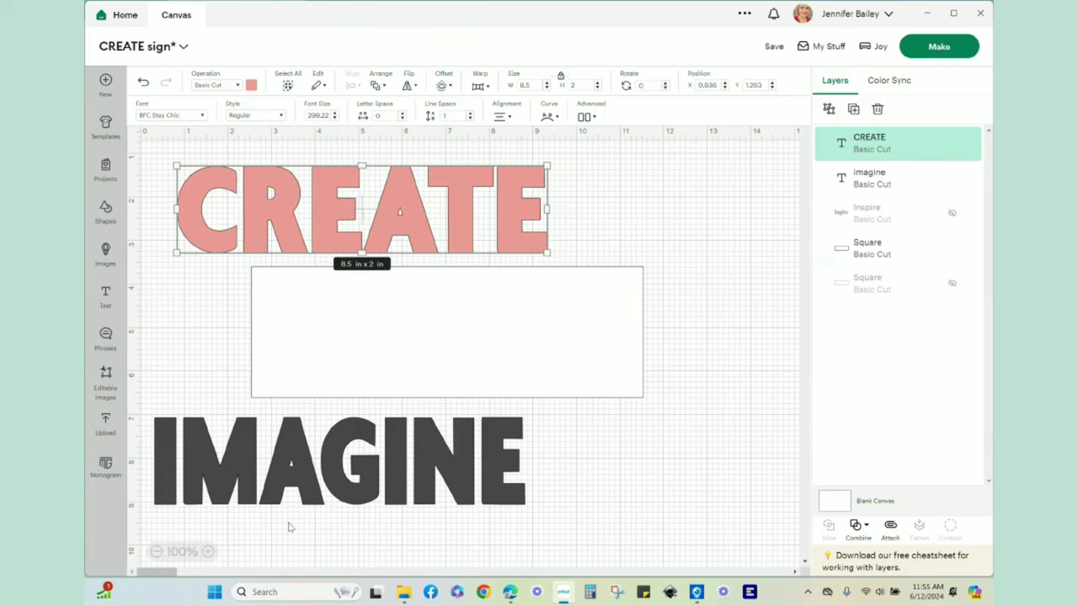
pyautogui.moveTo(348, 475); pyautogui.dragTo(454, 353)
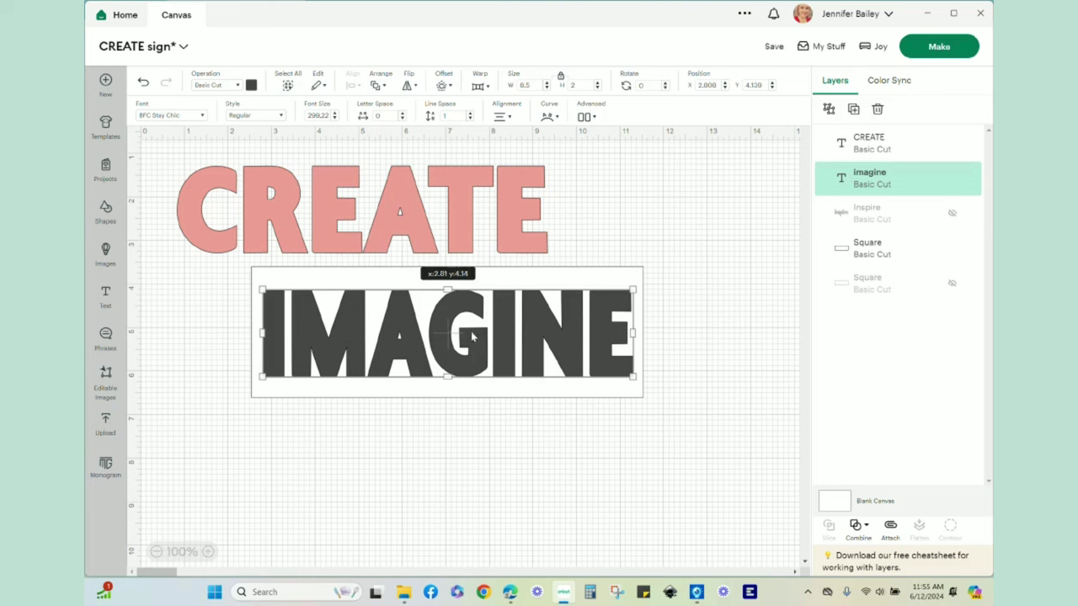
pyautogui.moveTo(478, 333); pyautogui.dragTo(384, 466)
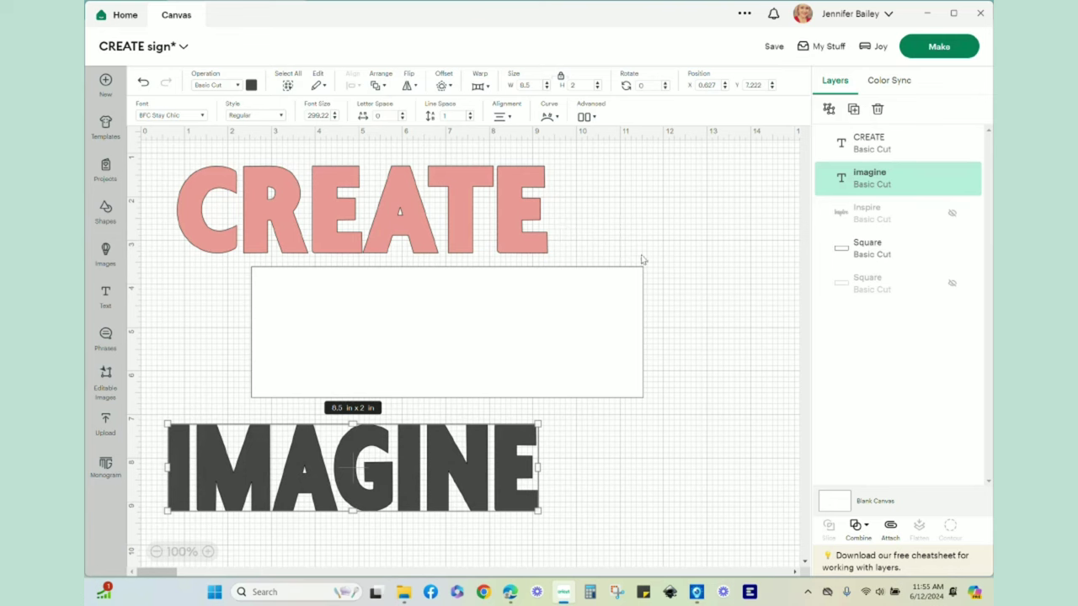
# Step: Hide the white Square rectangle, then turn on Mirror for both the IMAGINE and CREATE mats
pyautogui.click(522, 362)
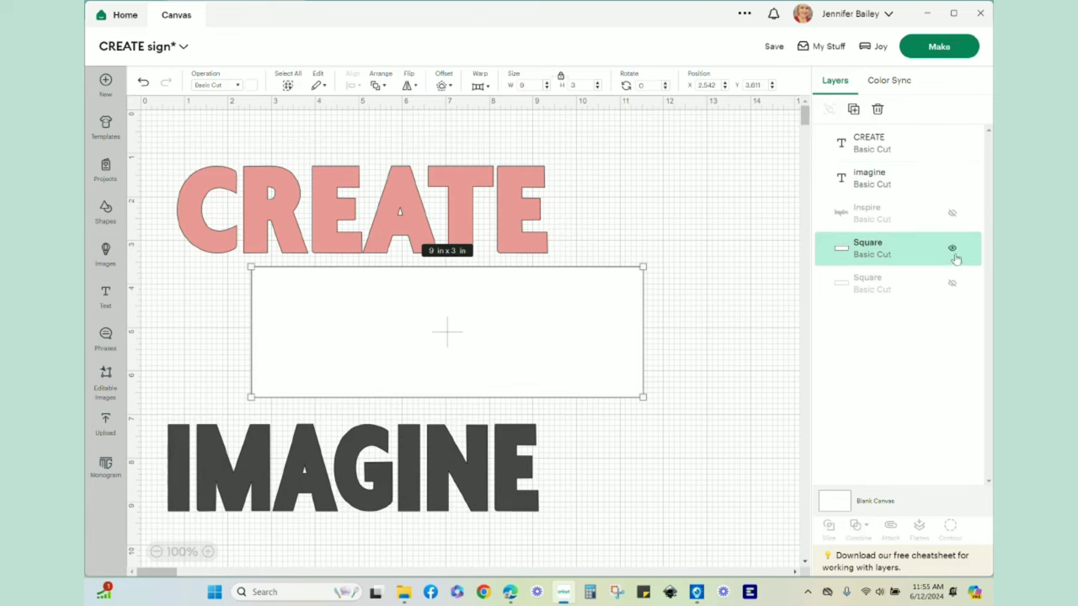
pyautogui.click(953, 251)
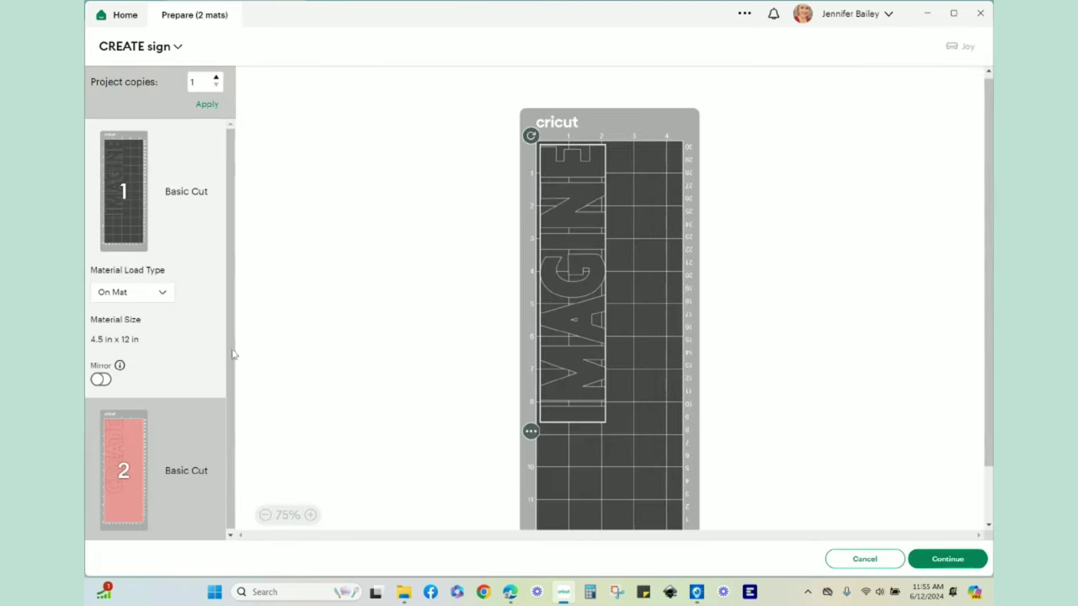
pyautogui.click(101, 380)
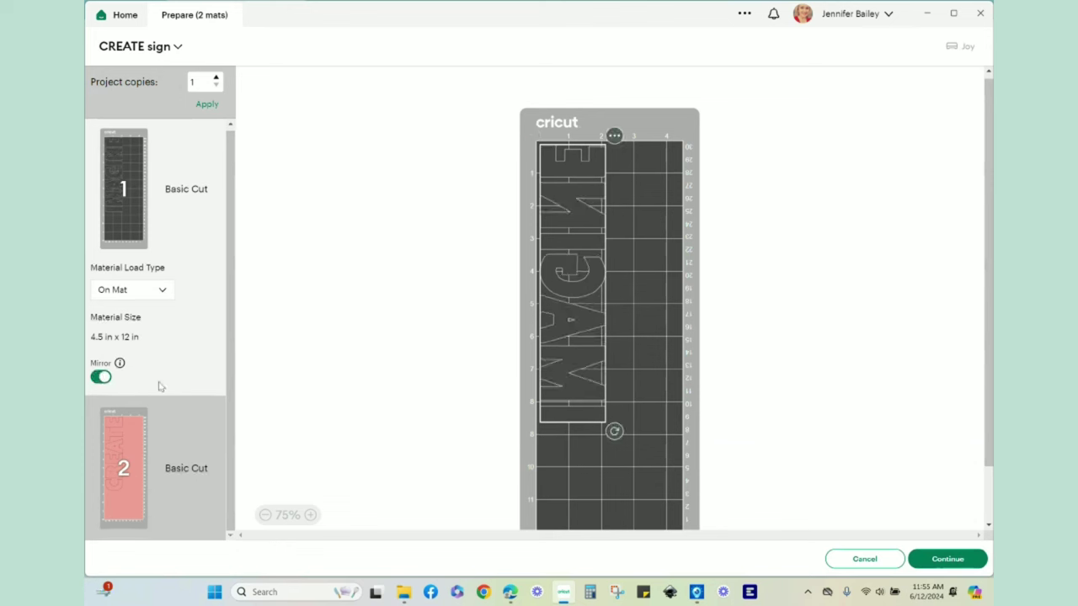
pyautogui.click(155, 477)
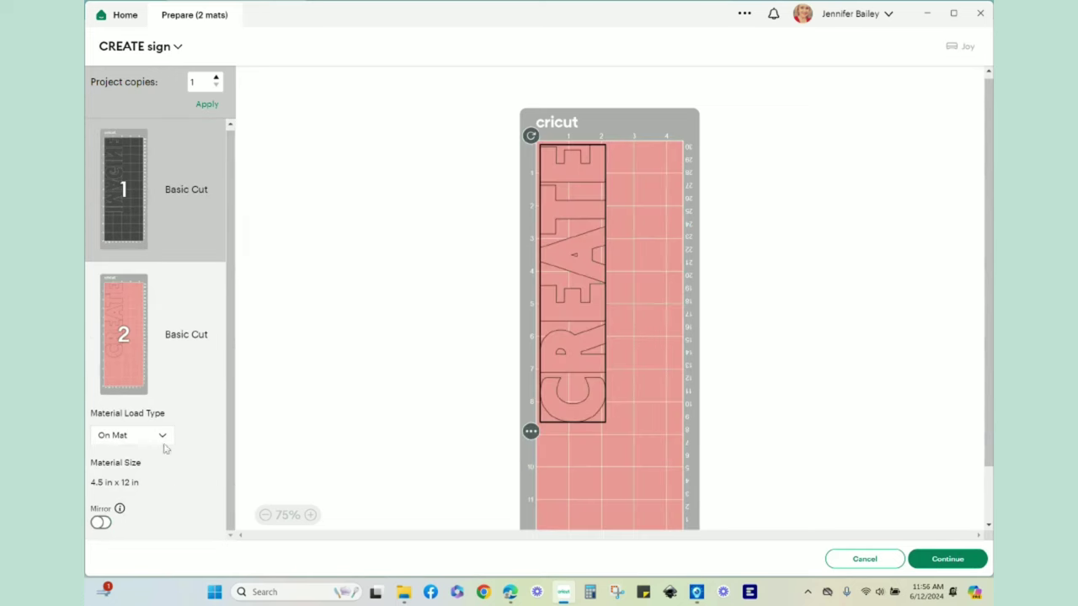
pyautogui.click(101, 522)
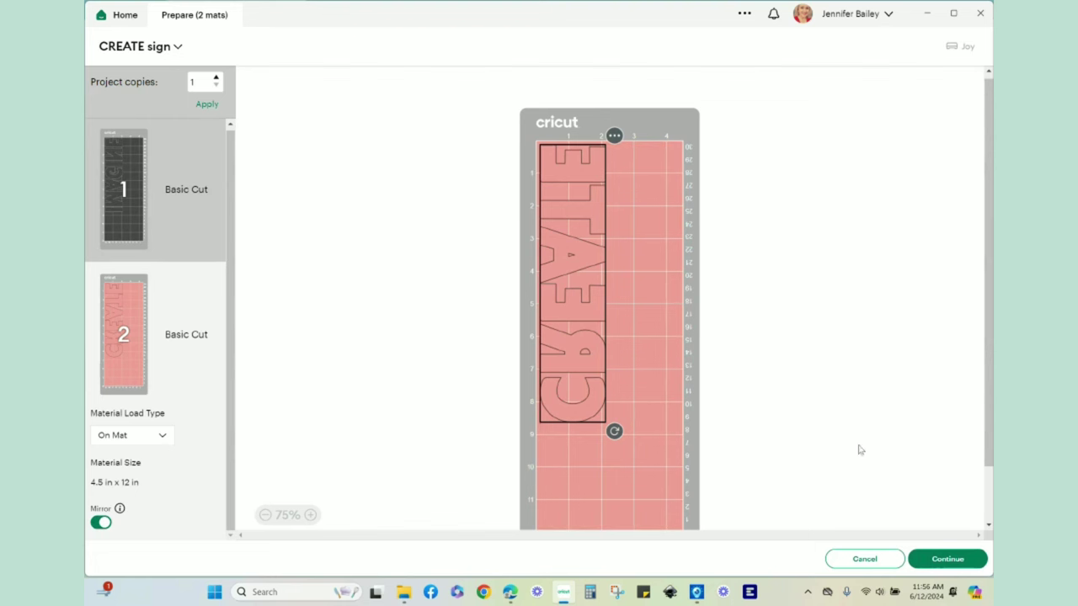
pyautogui.click(947, 559)
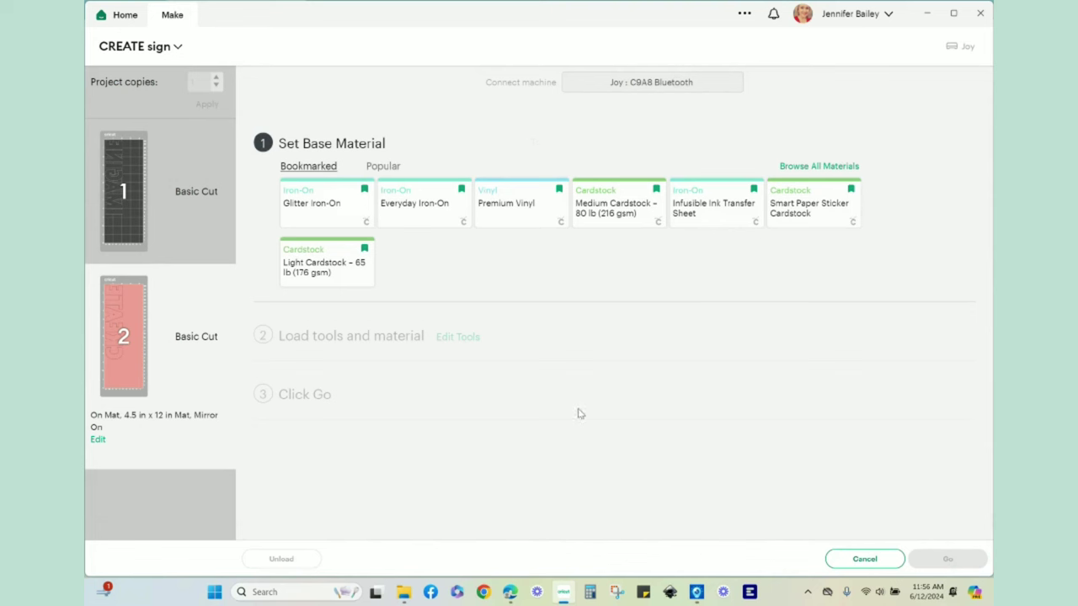
# Step: Choose Infusible Ink Transfer Sheet at More pressure, remember the settings, then cancel the cut
pyautogui.click(698, 212)
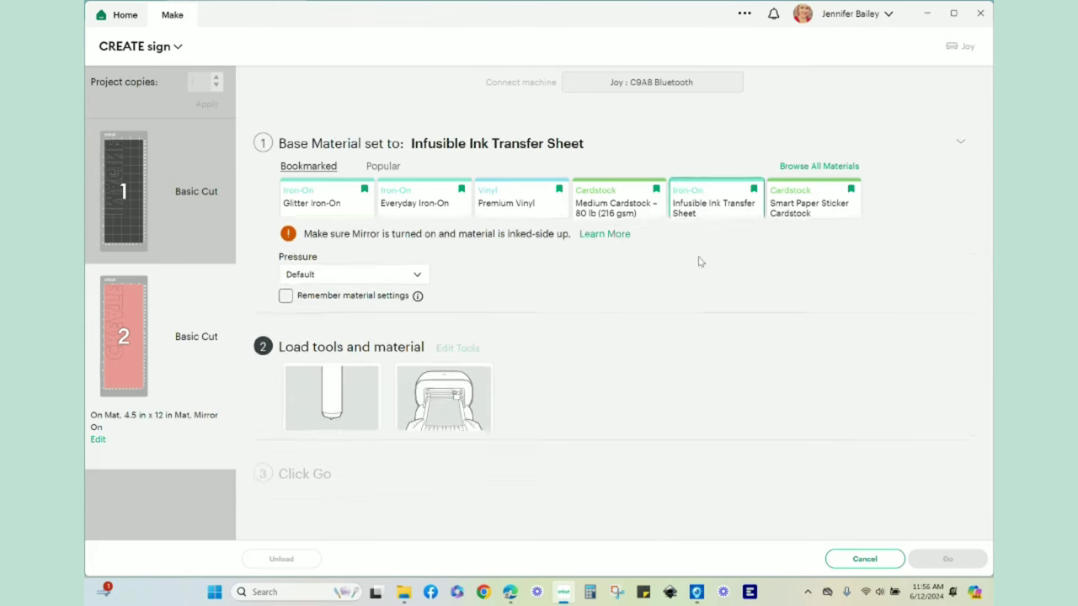
pyautogui.click(960, 143)
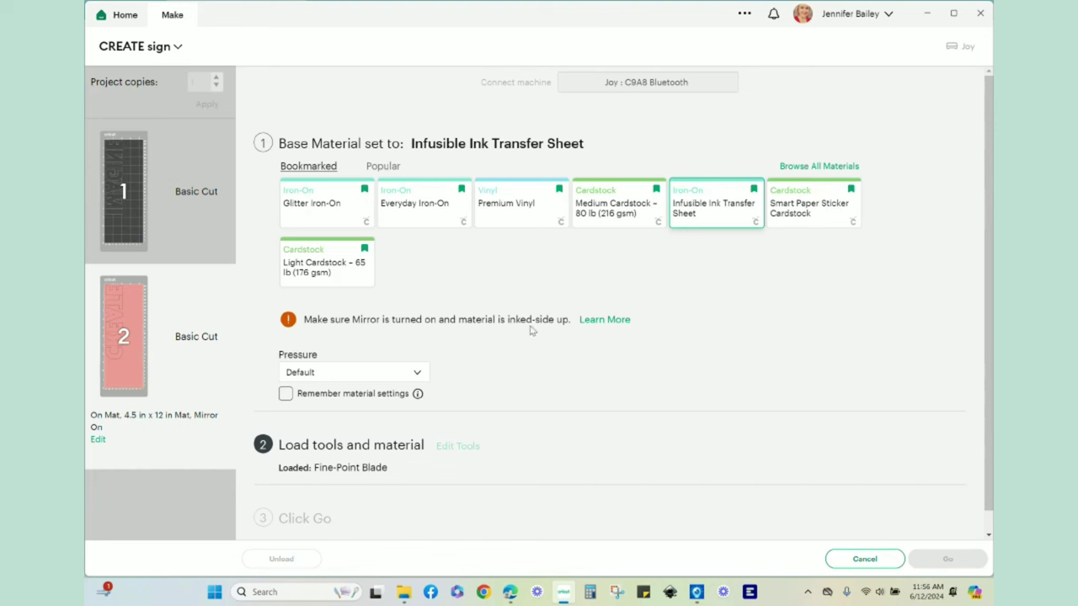
pyautogui.click(409, 373)
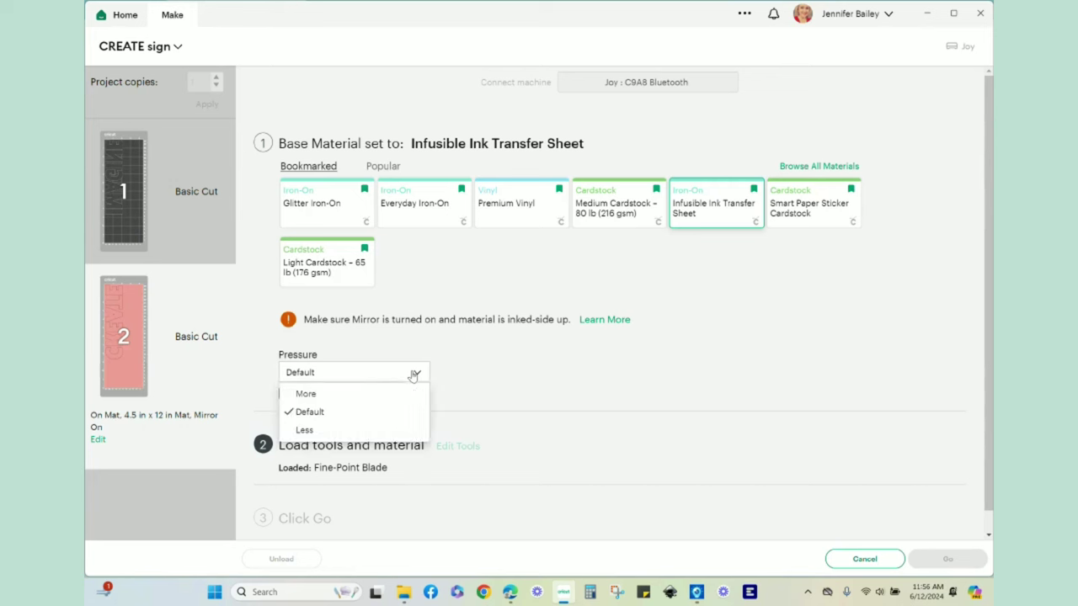
pyautogui.click(342, 395)
pyautogui.click(287, 396)
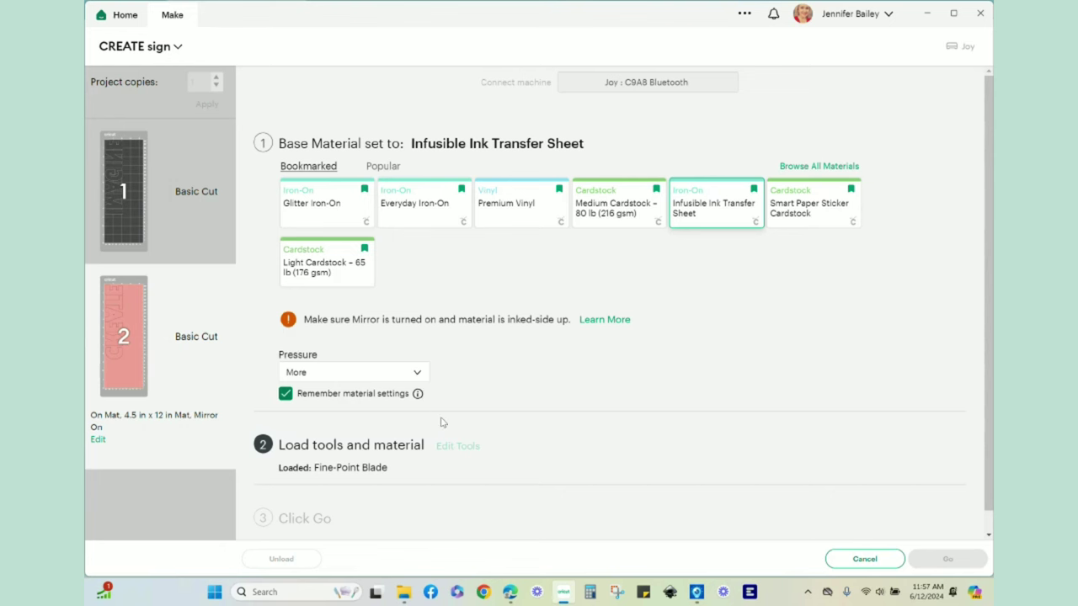
pyautogui.scroll(-1, 443, 421)
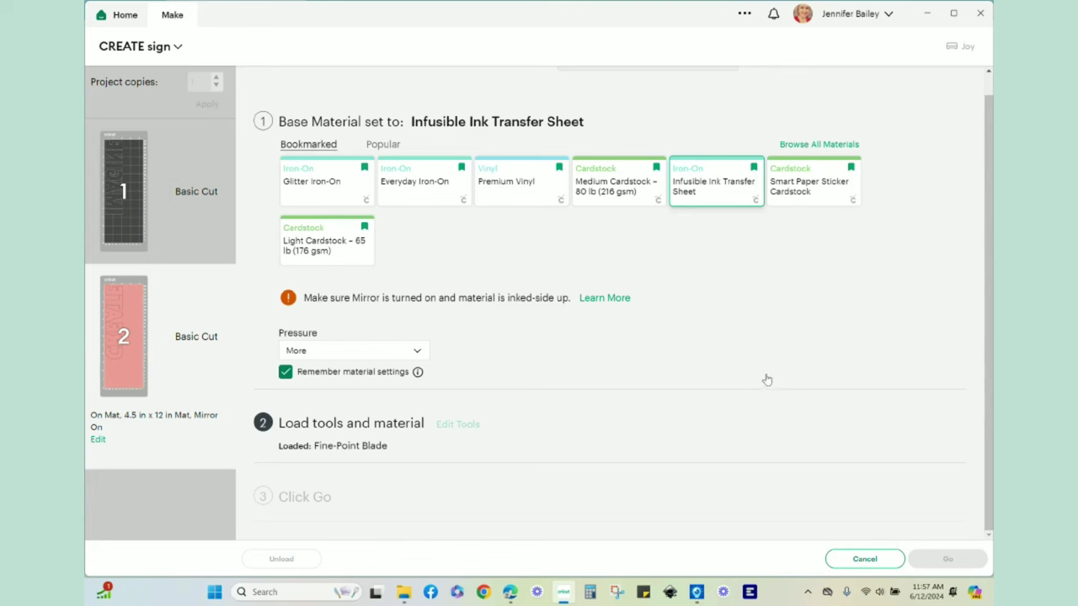
pyautogui.click(857, 560)
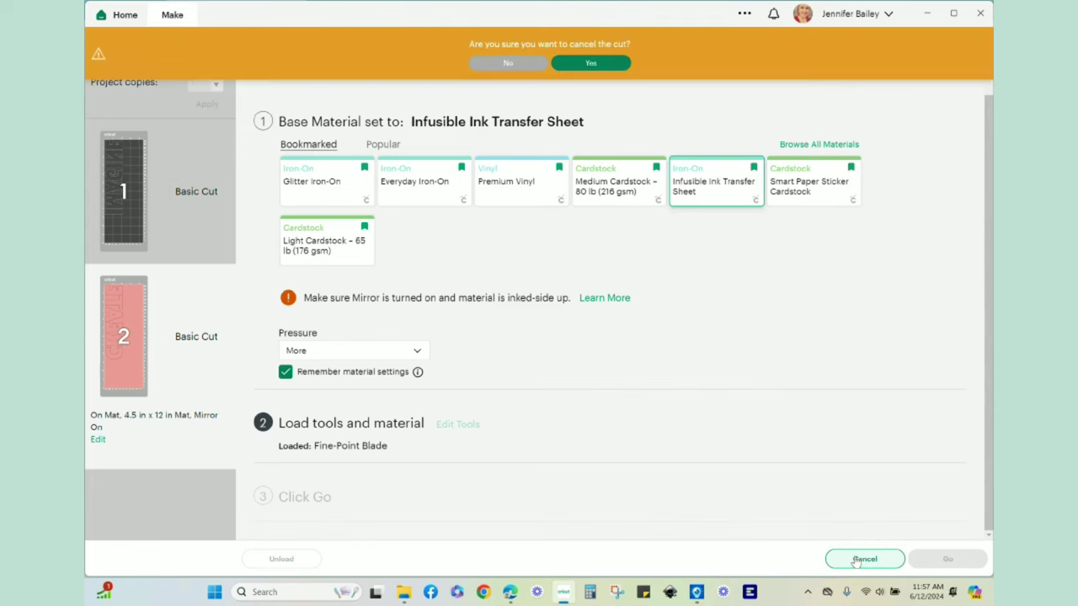
pyautogui.click(615, 64)
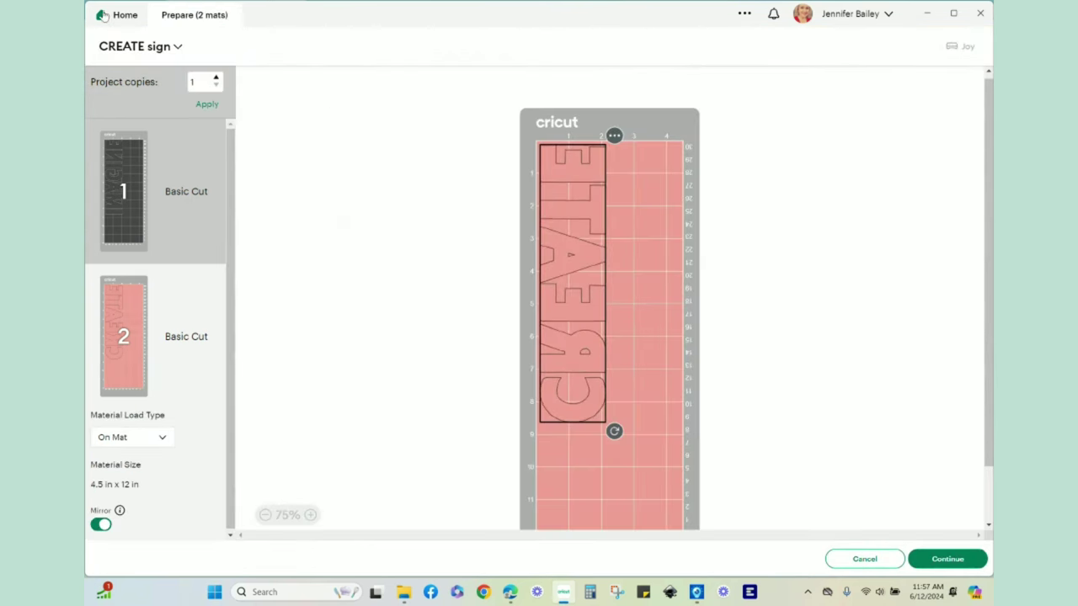
pyautogui.click(120, 14)
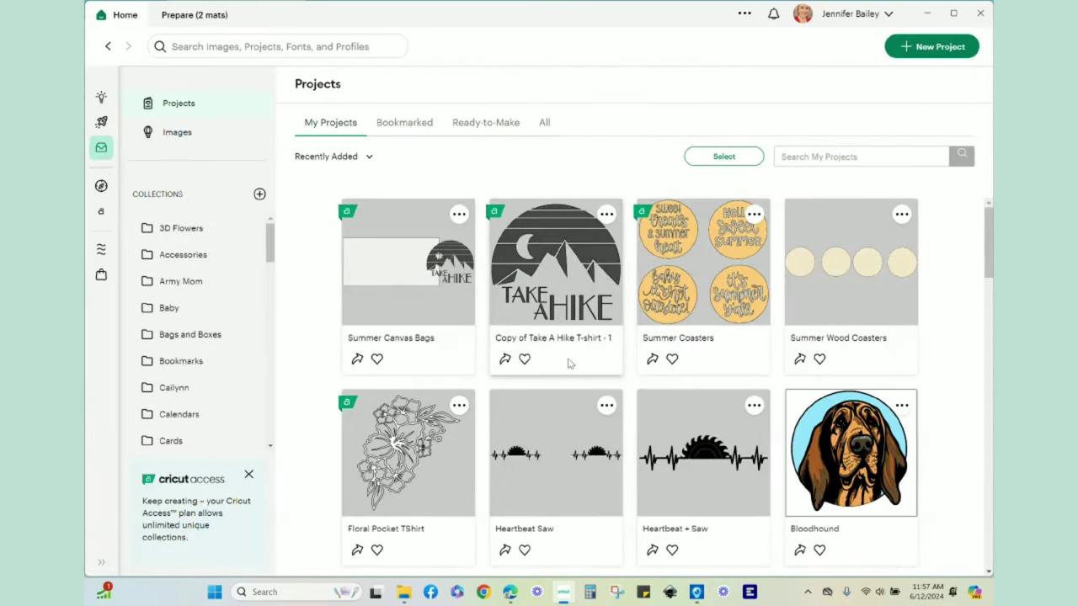
pyautogui.scroll(-1, 568, 364)
pyautogui.scroll(-1, 567, 358)
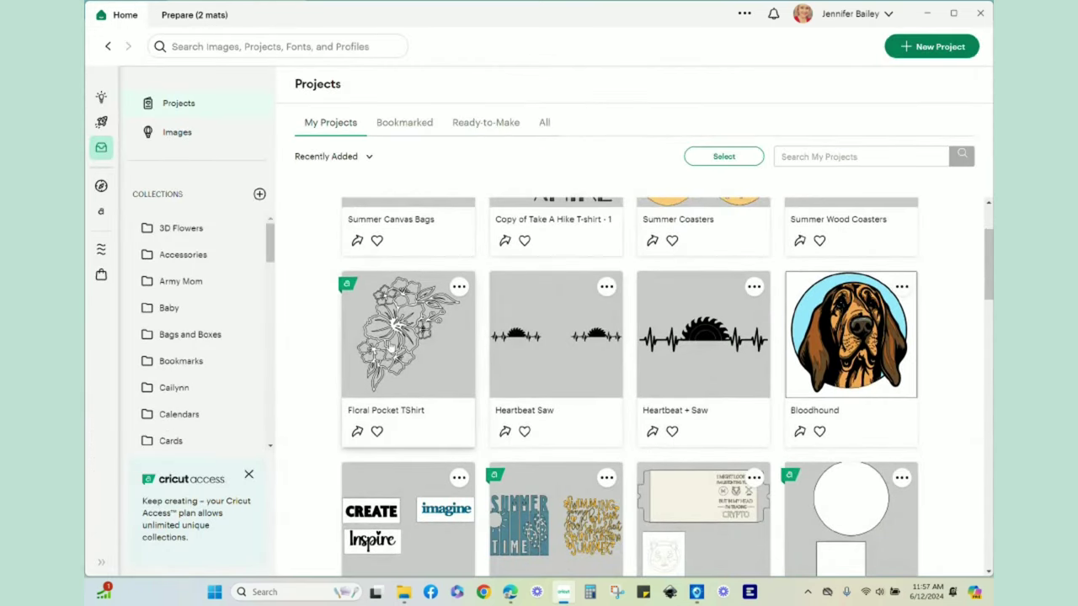
pyautogui.click(396, 351)
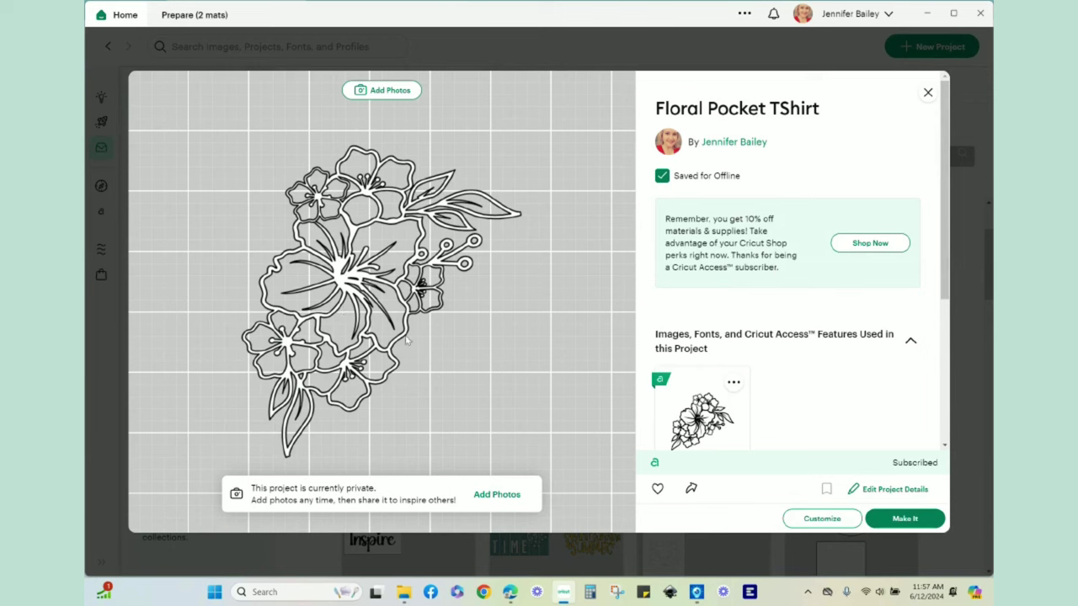
pyautogui.scroll(-2, 703, 421)
pyautogui.scroll(-1, 680, 352)
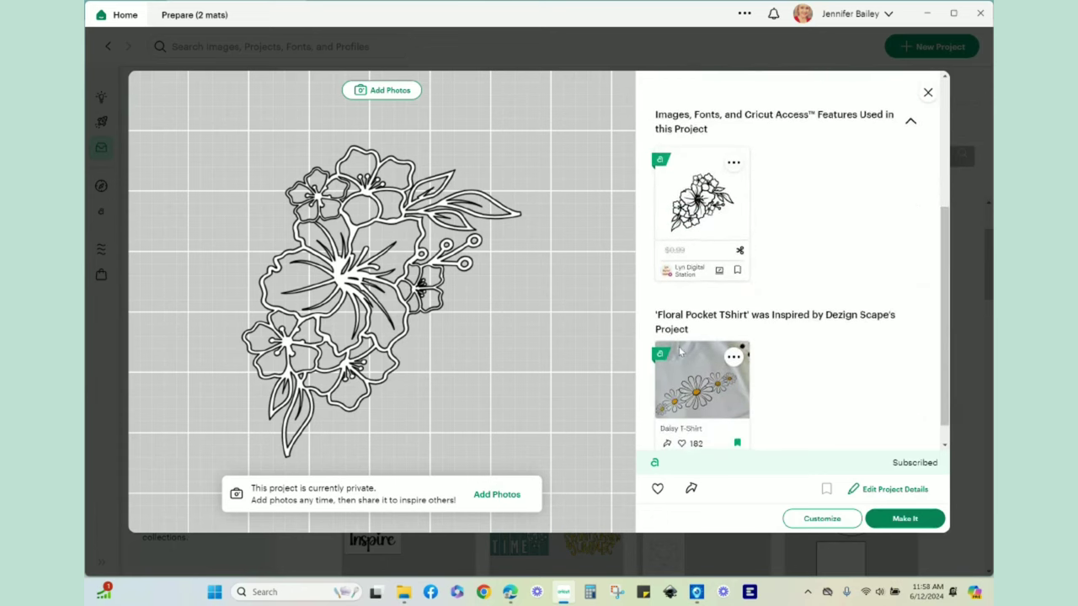
pyautogui.scroll(3, 681, 352)
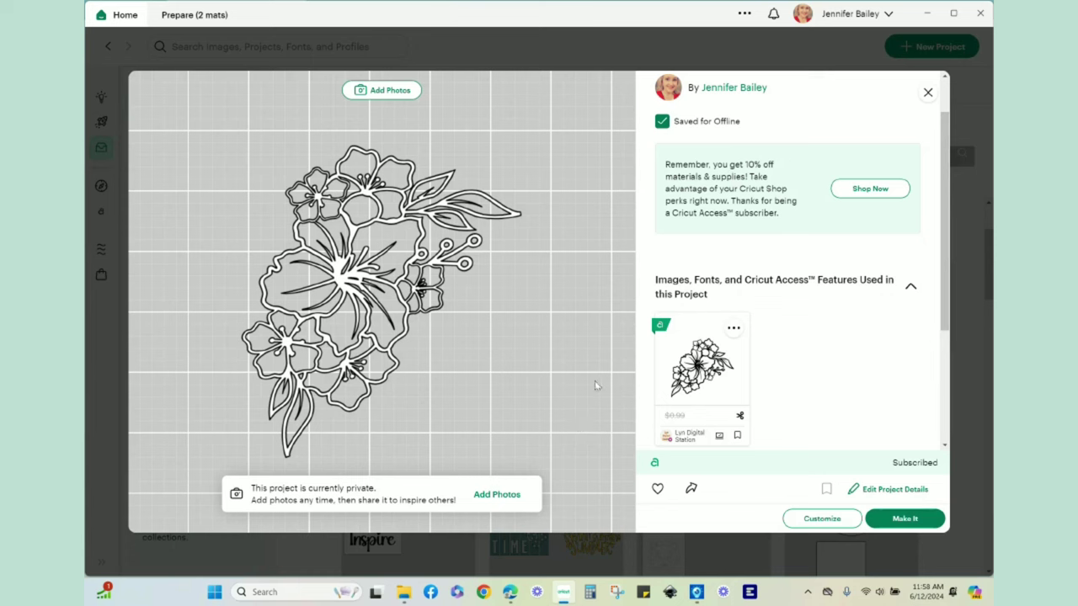
# Step: Make the Floral Pocket TShirt project with its 4.5 in x 12 in mat mirrored
pyautogui.click(906, 519)
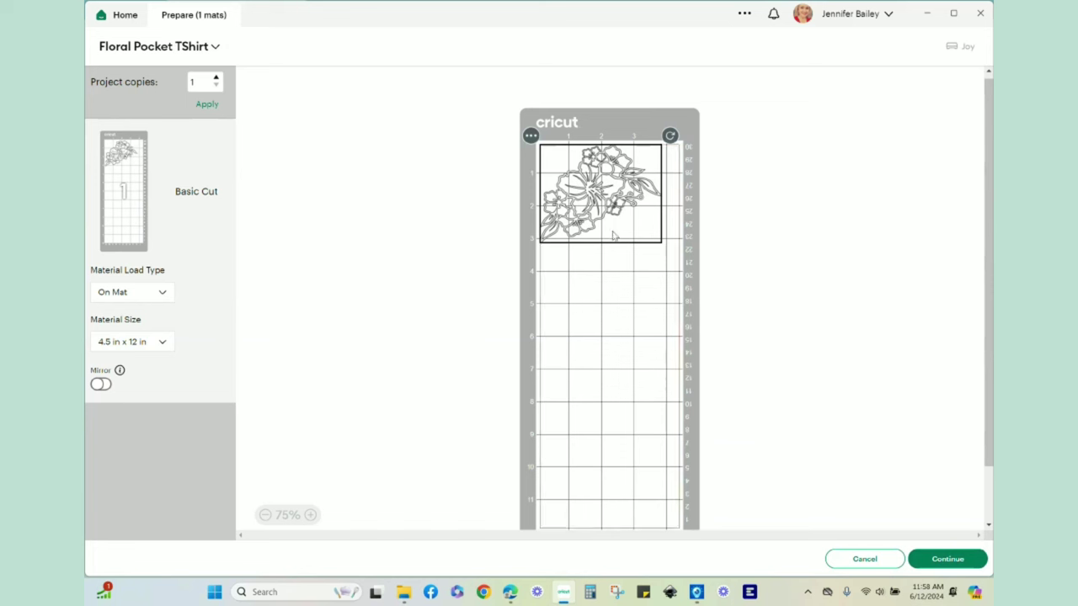
pyautogui.click(100, 386)
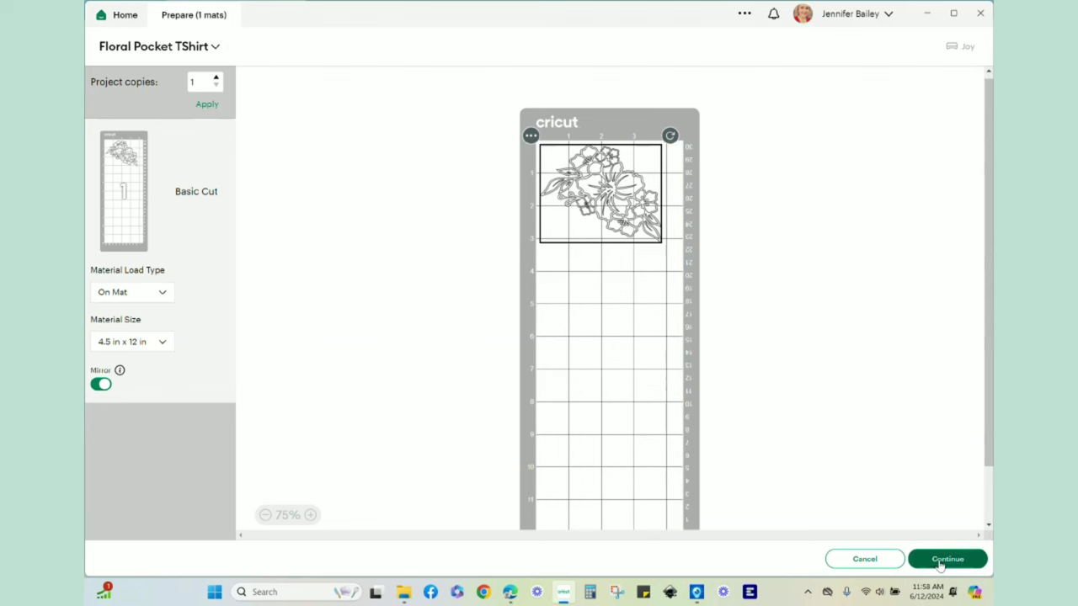
pyautogui.click(943, 563)
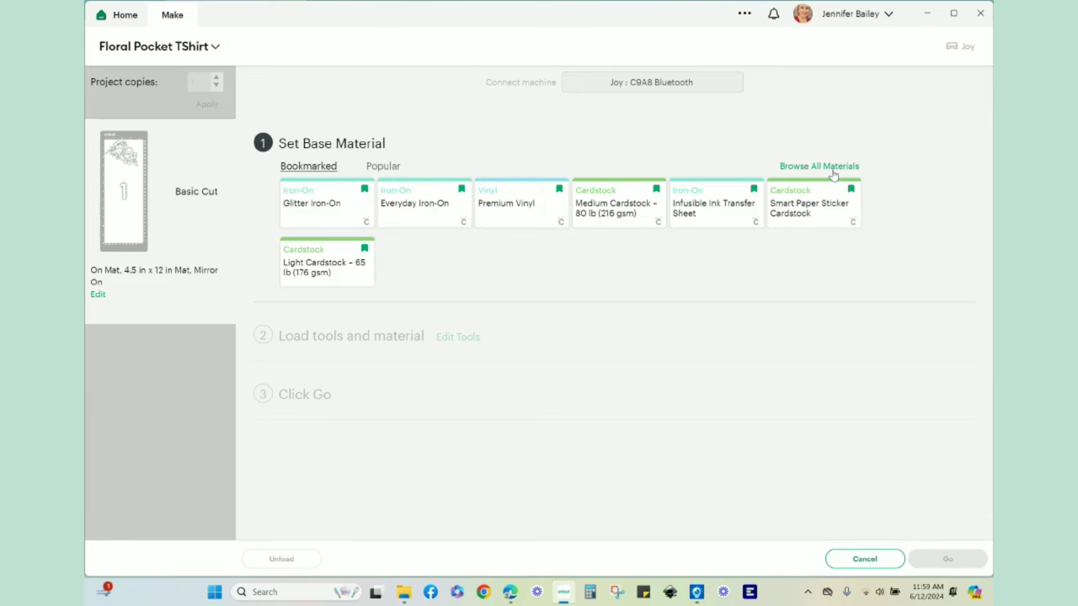
# Step: Pick Everyday Iron-On as the base material, then return to the Home page
pyautogui.click(432, 211)
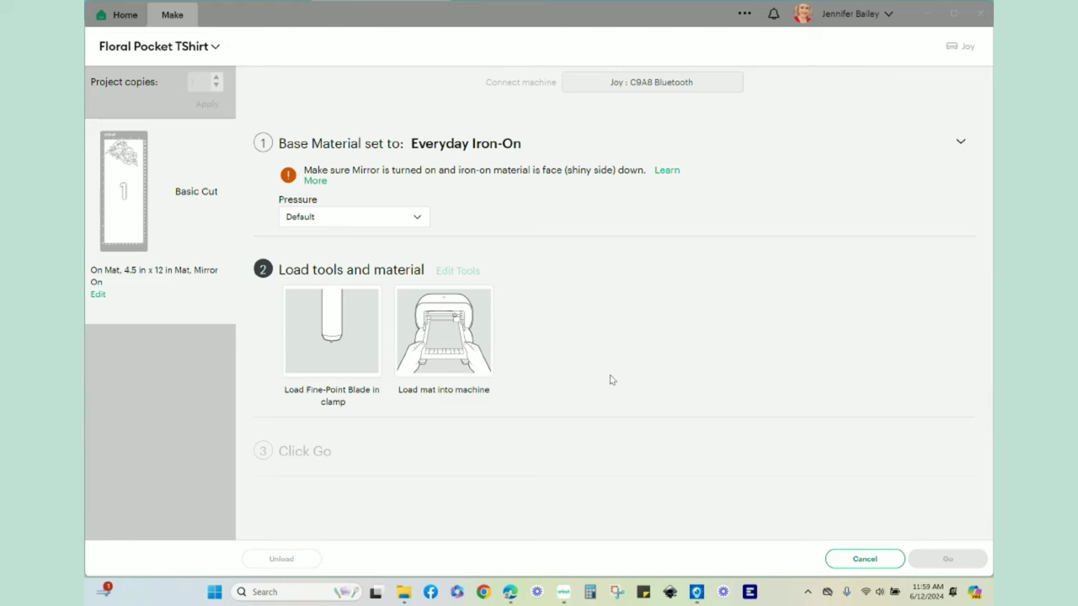
pyautogui.click(122, 16)
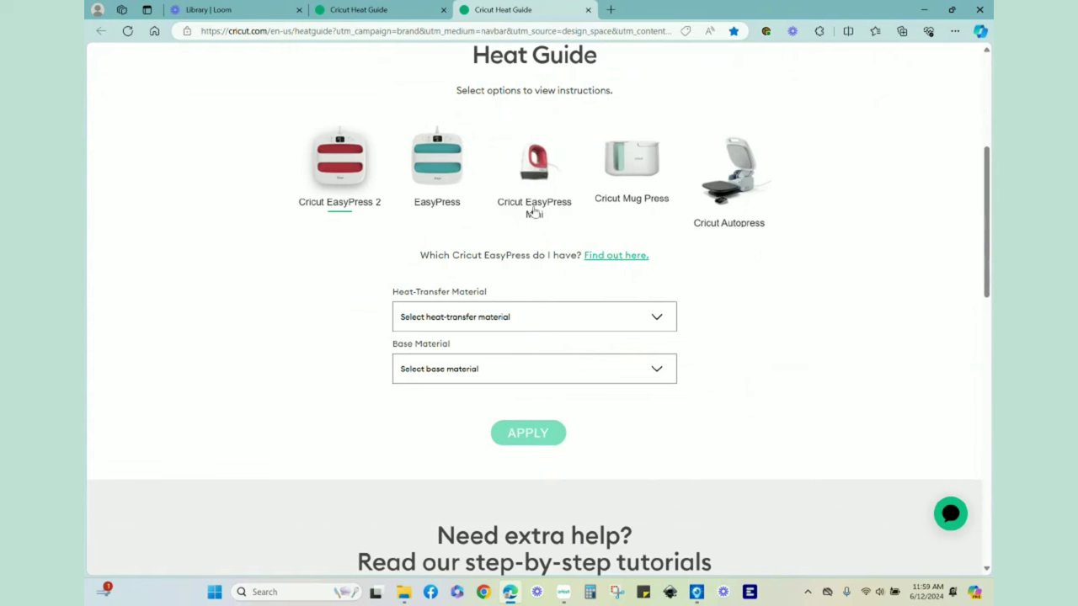
# Step: Look up EasyPress Mini settings for Everyday Iron-On / Lite / Metallic on Cotton / Poly Blend
pyautogui.click(534, 209)
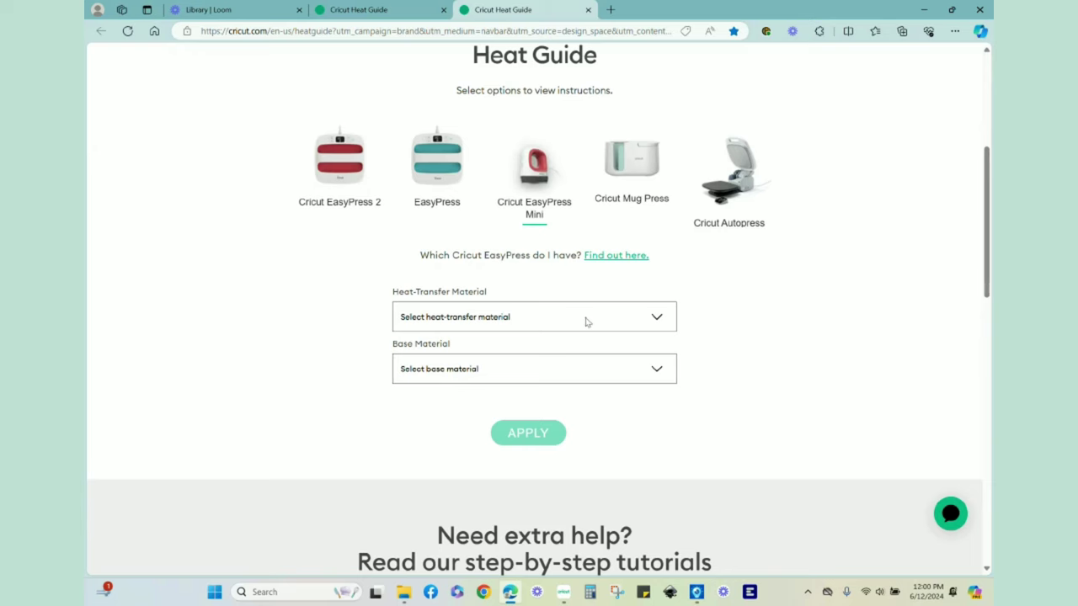
pyautogui.scroll(-1, 587, 321)
pyautogui.scroll(-1, 587, 322)
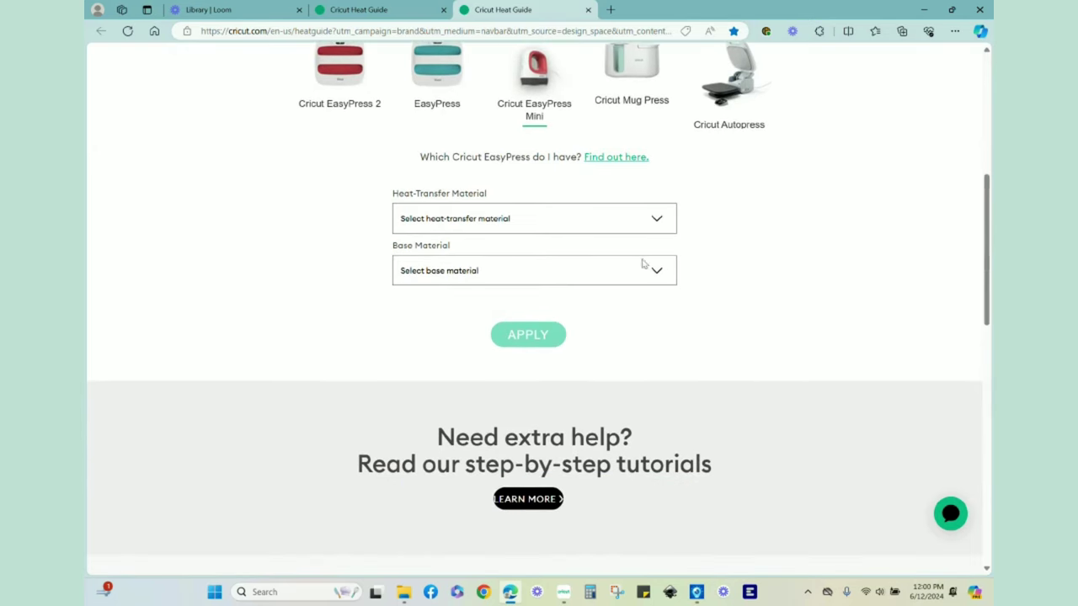
pyautogui.click(659, 219)
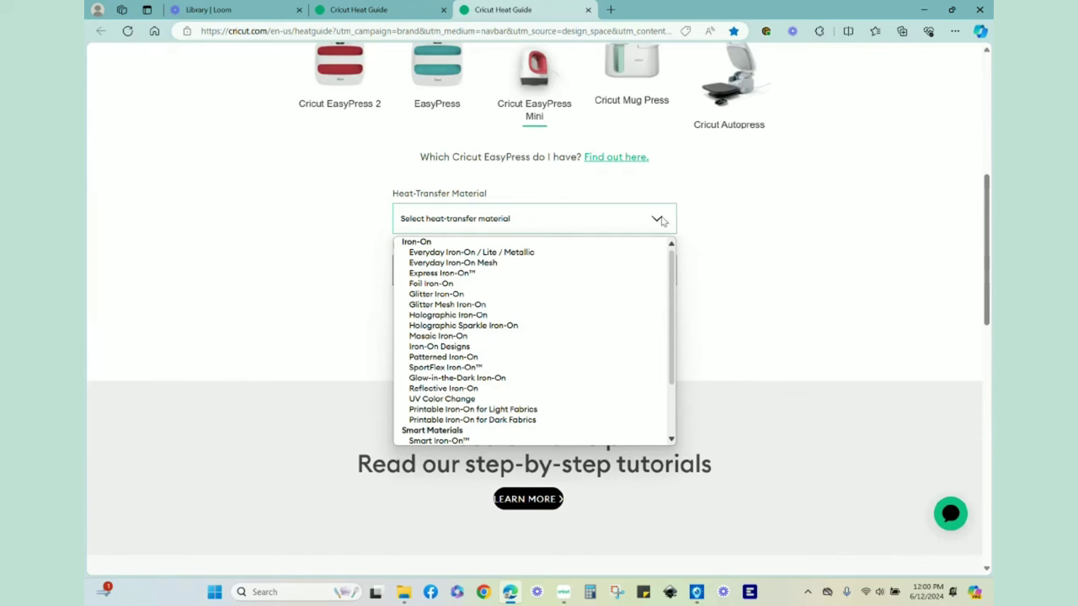
pyautogui.click(512, 253)
pyautogui.click(462, 276)
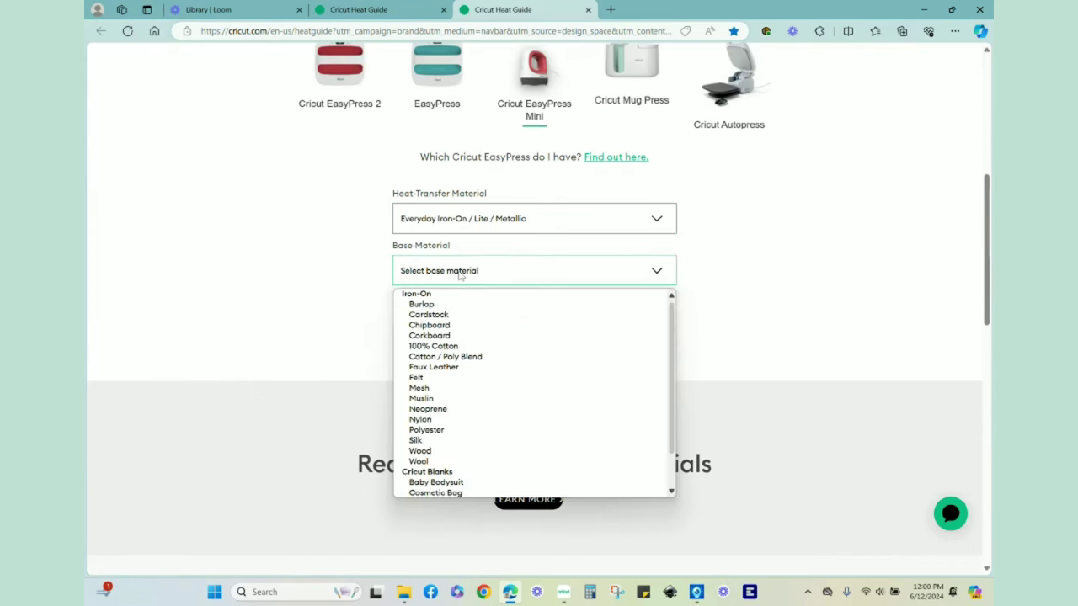
pyautogui.click(448, 358)
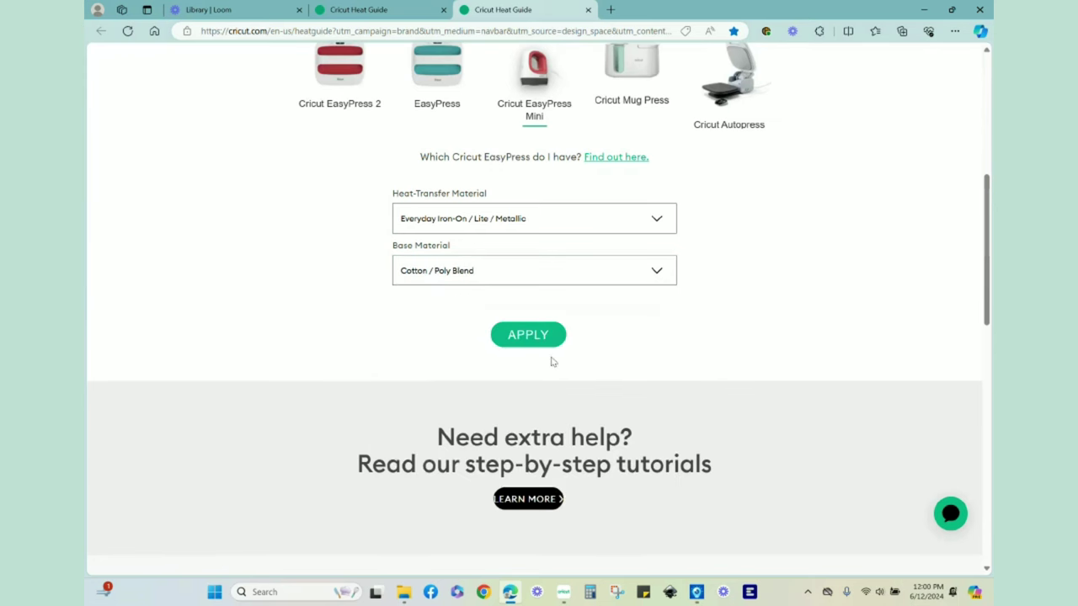
pyautogui.click(517, 337)
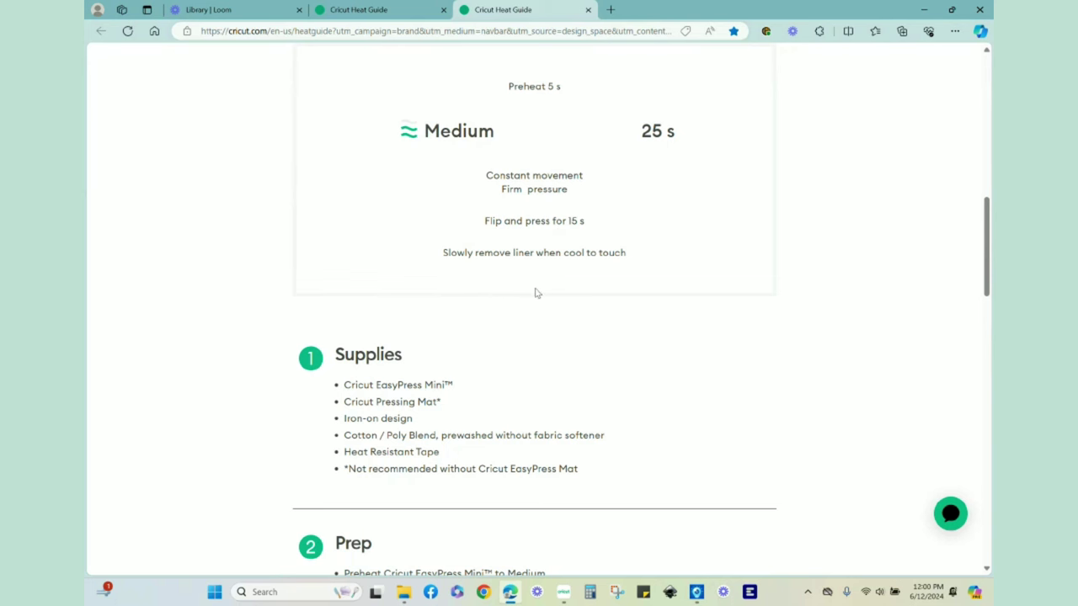
# Step: Scroll through the results showing Medium temperature for 25 s
pyautogui.scroll(-2, 576, 332)
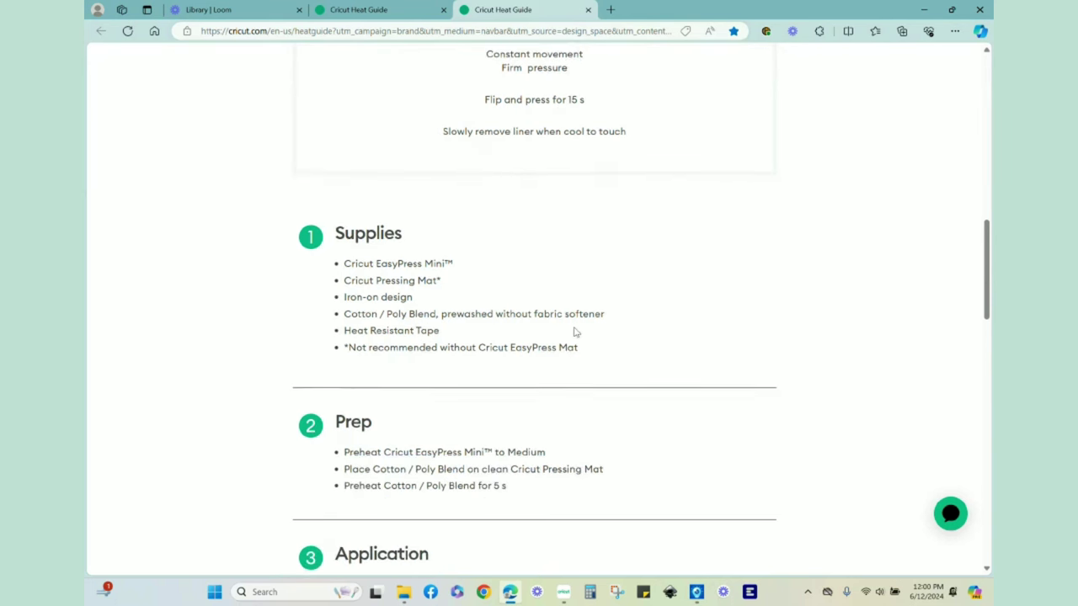
pyautogui.scroll(-3, 575, 332)
pyautogui.scroll(-2, 576, 332)
pyautogui.scroll(6, 575, 332)
pyautogui.scroll(-3, 575, 332)
pyautogui.scroll(-1, 576, 332)
pyautogui.scroll(-1, 575, 332)
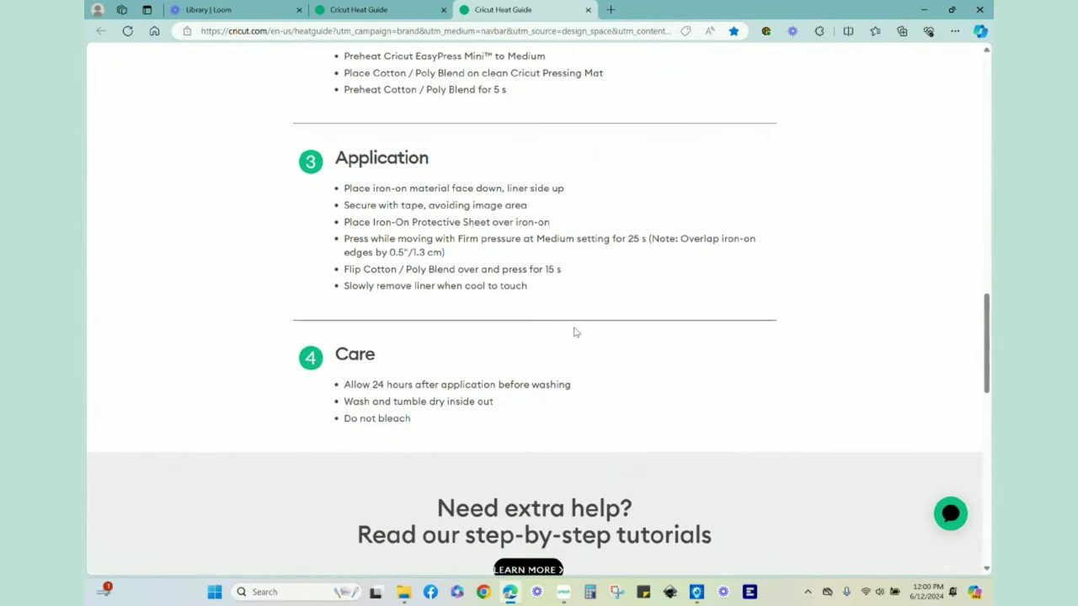
pyautogui.scroll(-1, 575, 332)
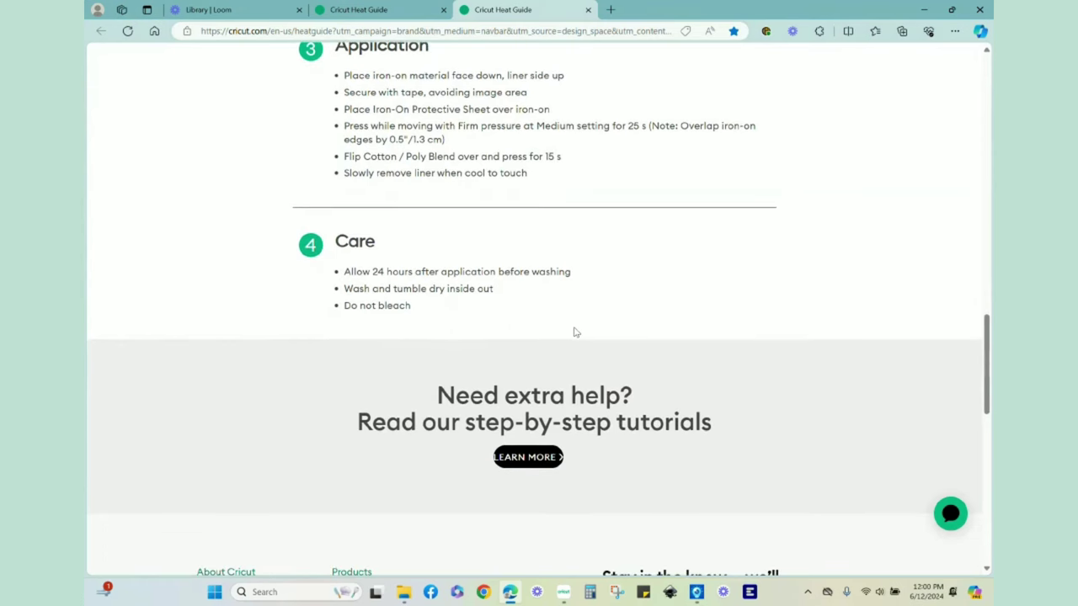
pyautogui.scroll(15, 548, 308)
# Step: Change the lookup to Infusible Ink Transfer Sheet on a Baby Bodysuit and apply
pyautogui.scroll(-4, 534, 394)
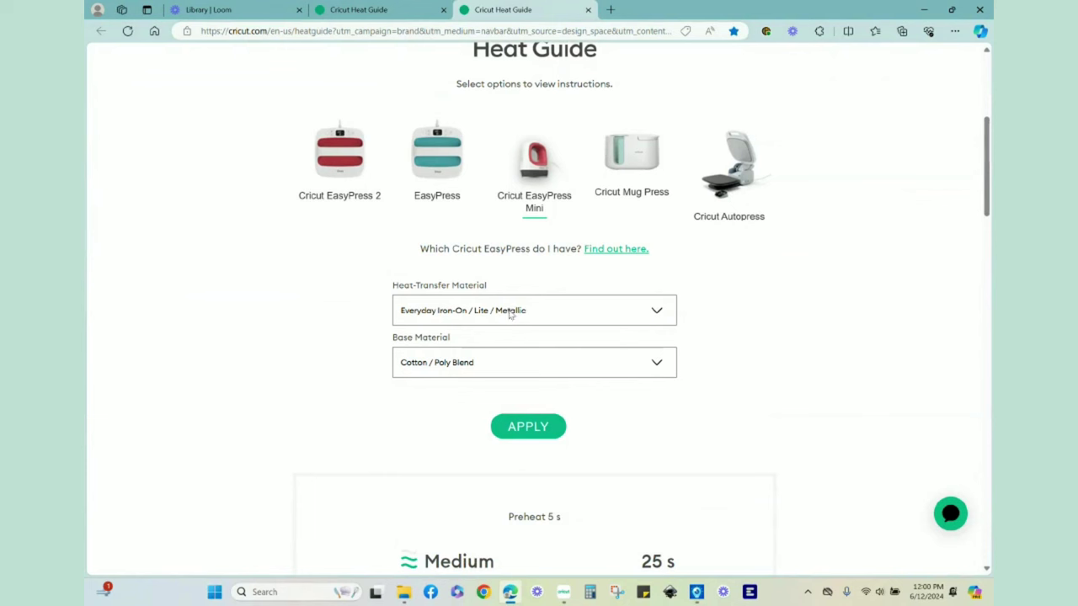
pyautogui.click(510, 313)
pyautogui.scroll(-1, 472, 447)
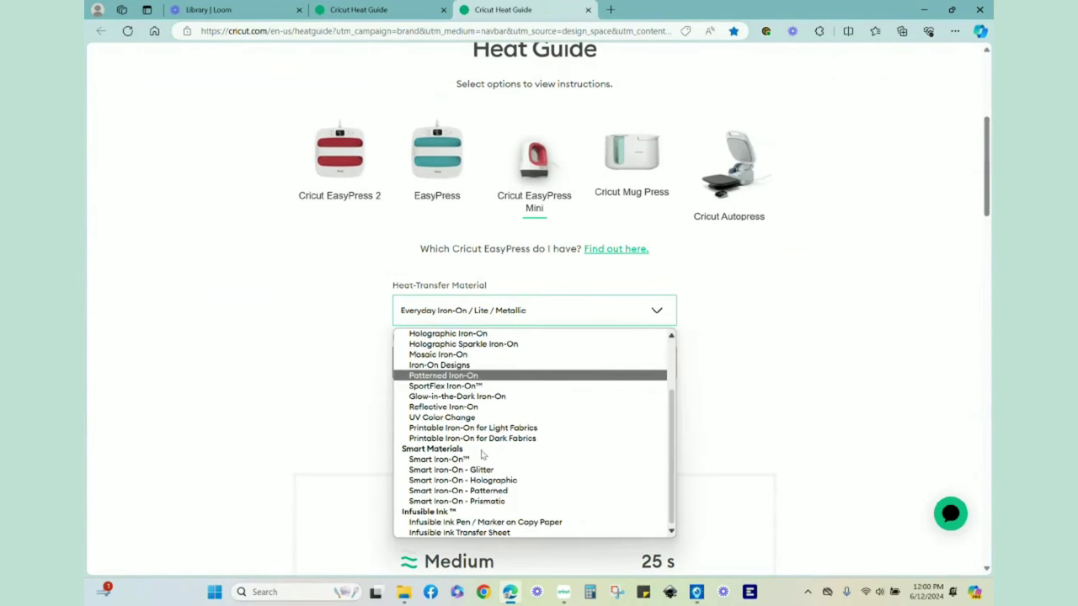
pyautogui.click(465, 533)
pyautogui.click(519, 363)
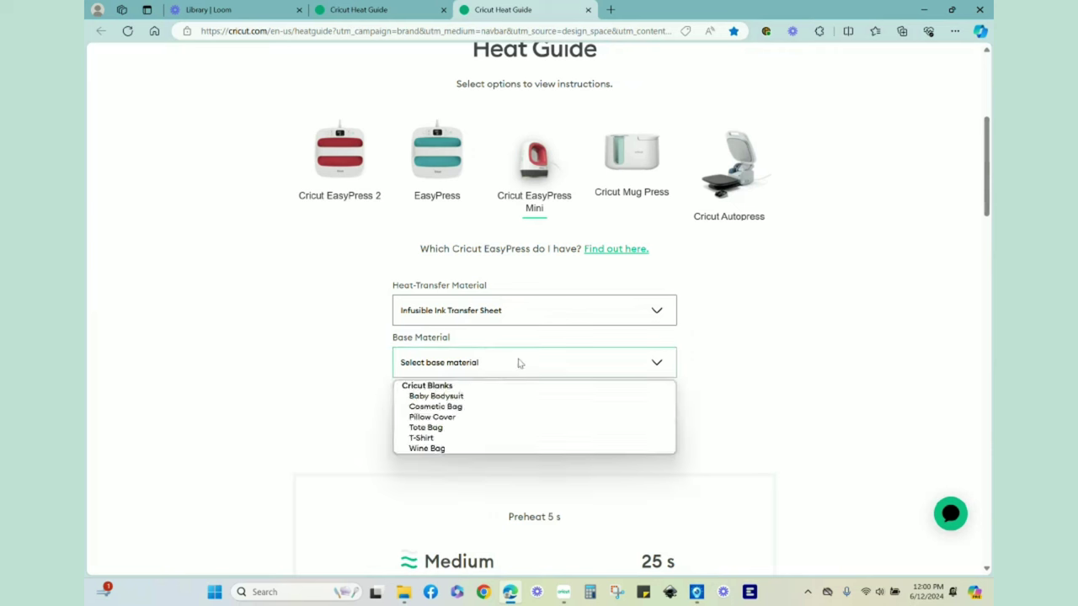
pyautogui.click(452, 396)
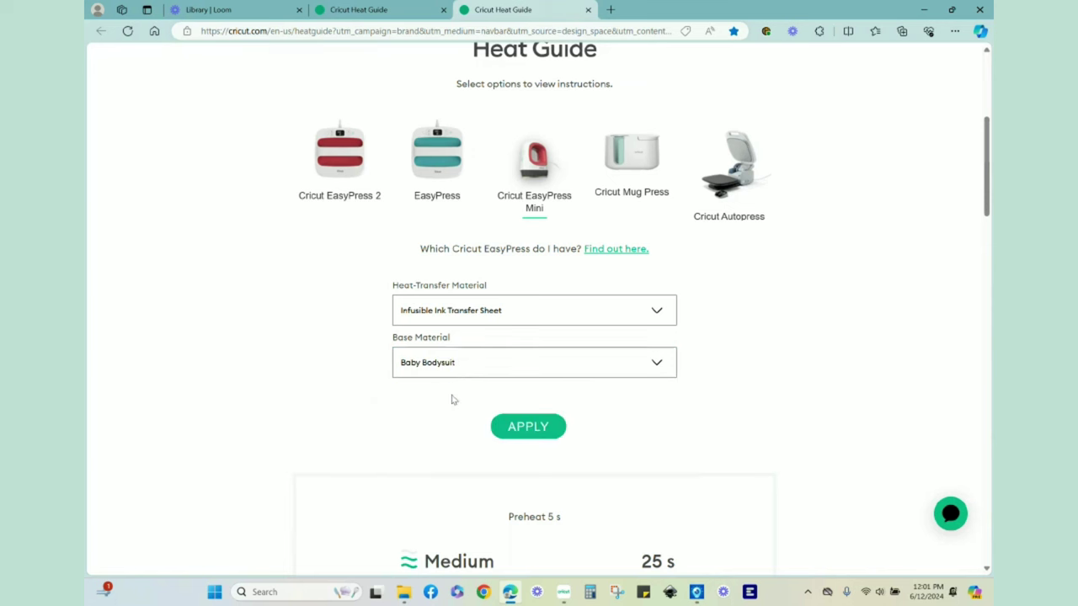
pyautogui.click(528, 427)
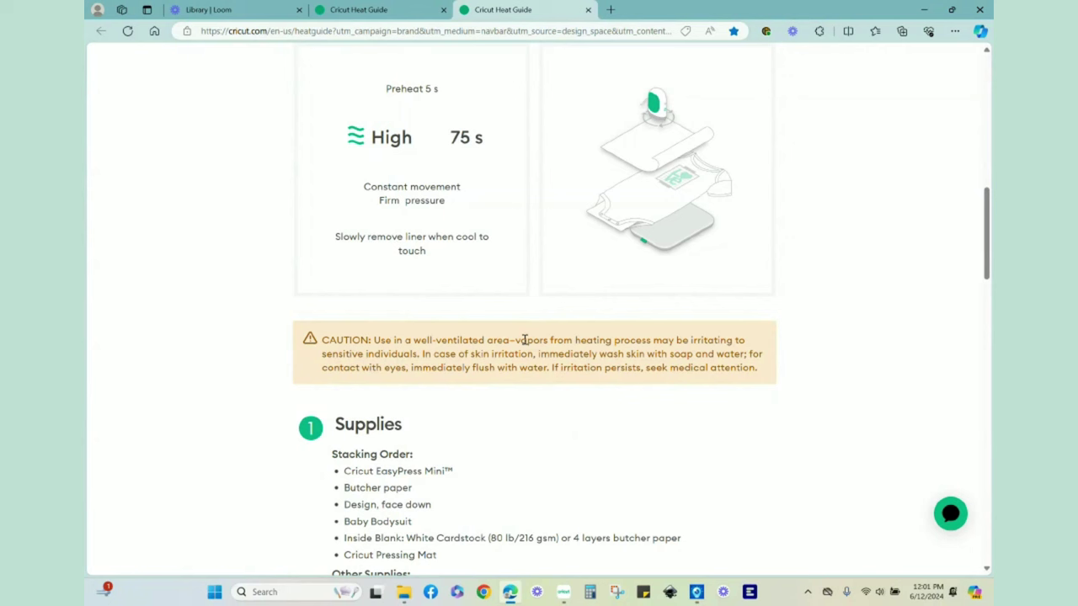
# Step: Review the result (preheat 5 s, High, 75 s) and scroll back to the top
pyautogui.scroll(2, 554, 324)
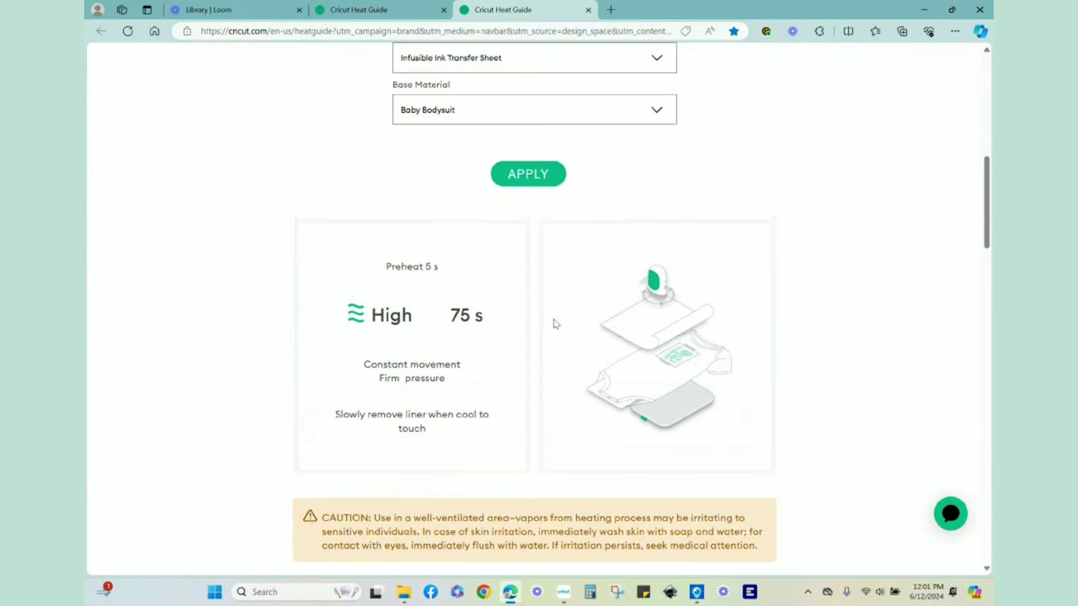
pyautogui.scroll(-2, 554, 324)
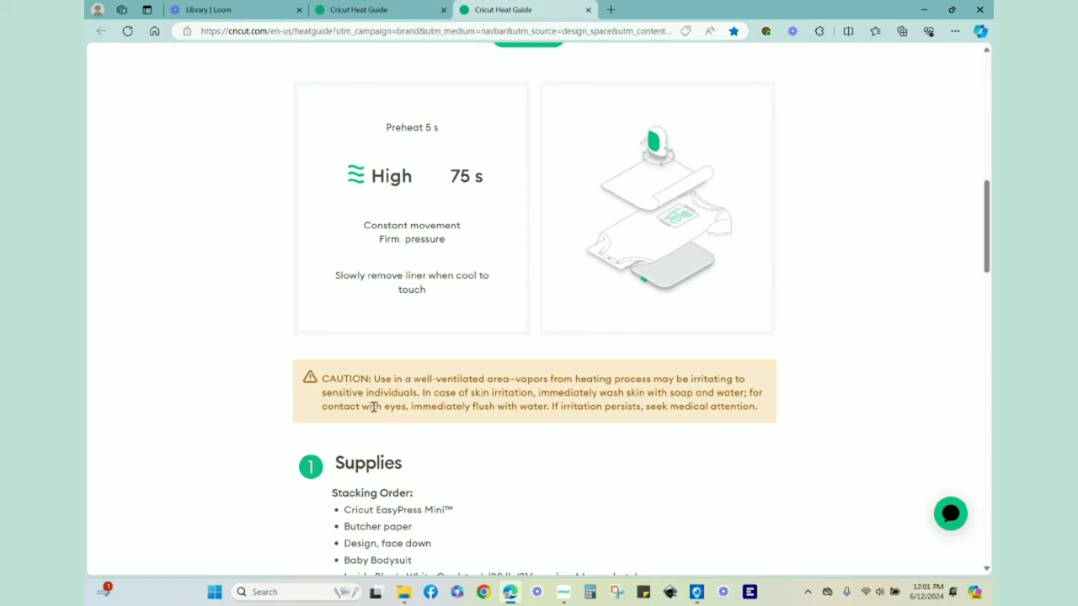
pyautogui.scroll(5, 373, 409)
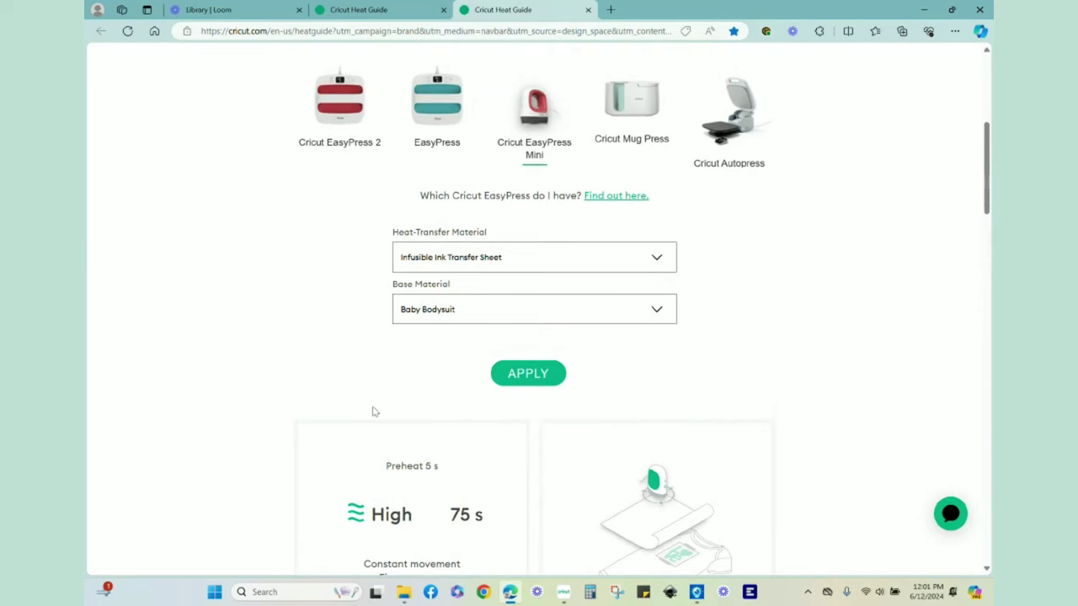
pyautogui.scroll(2, 446, 390)
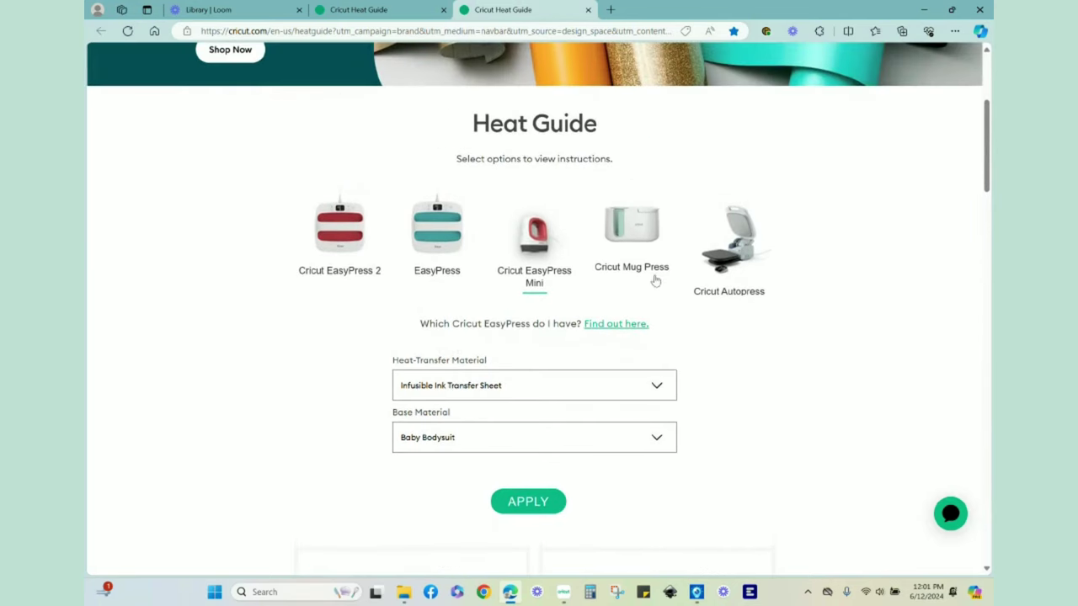
pyautogui.scroll(3, 656, 286)
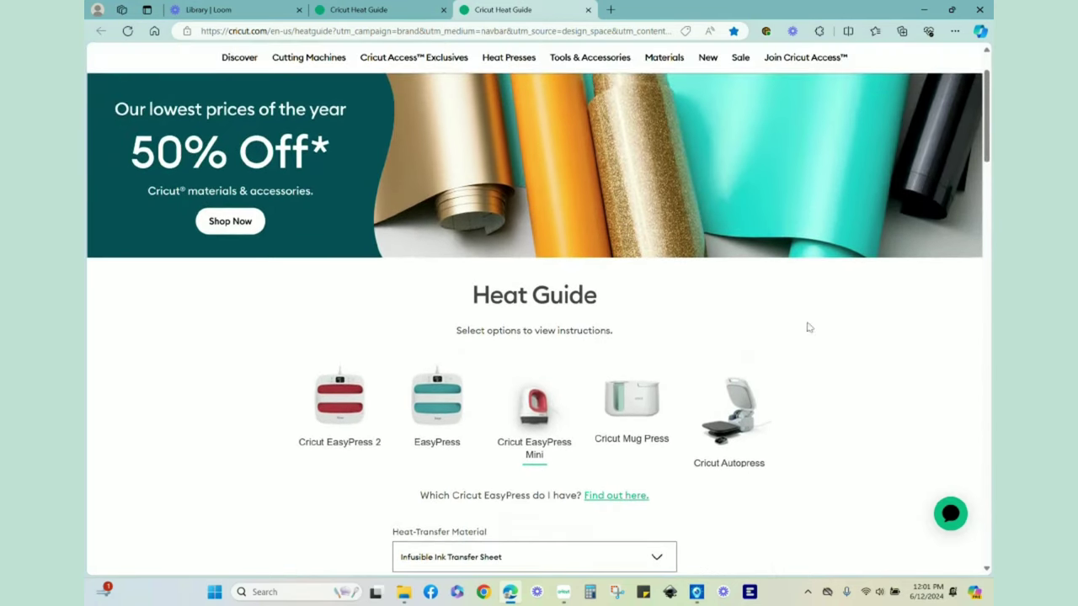